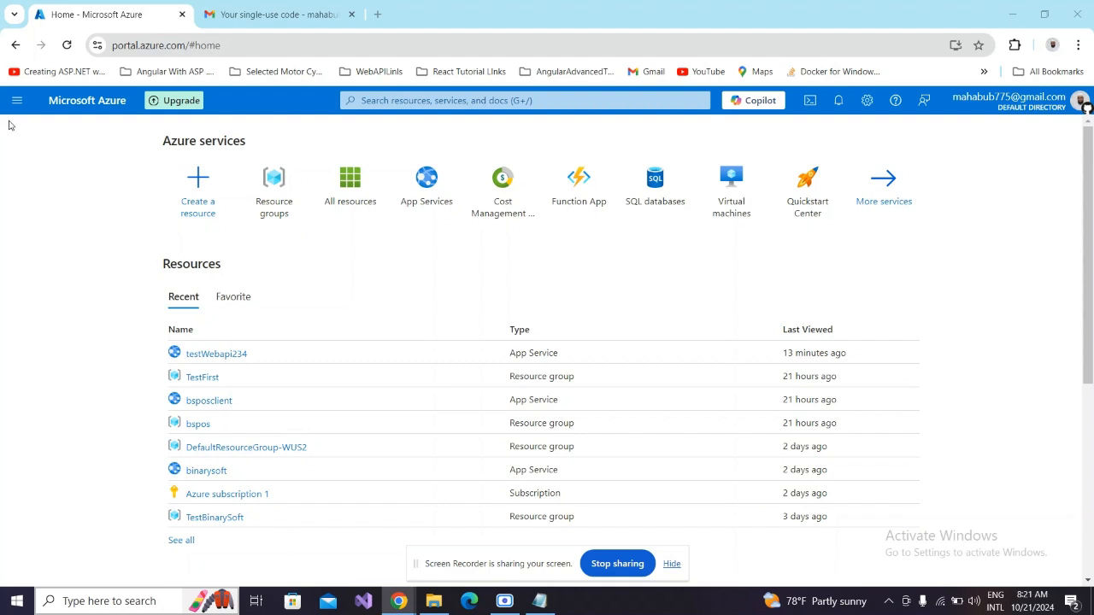
# Step: Create a resource group named TestWebService under Azure subscription 1, keeping the default region
pyautogui.click(17, 102)
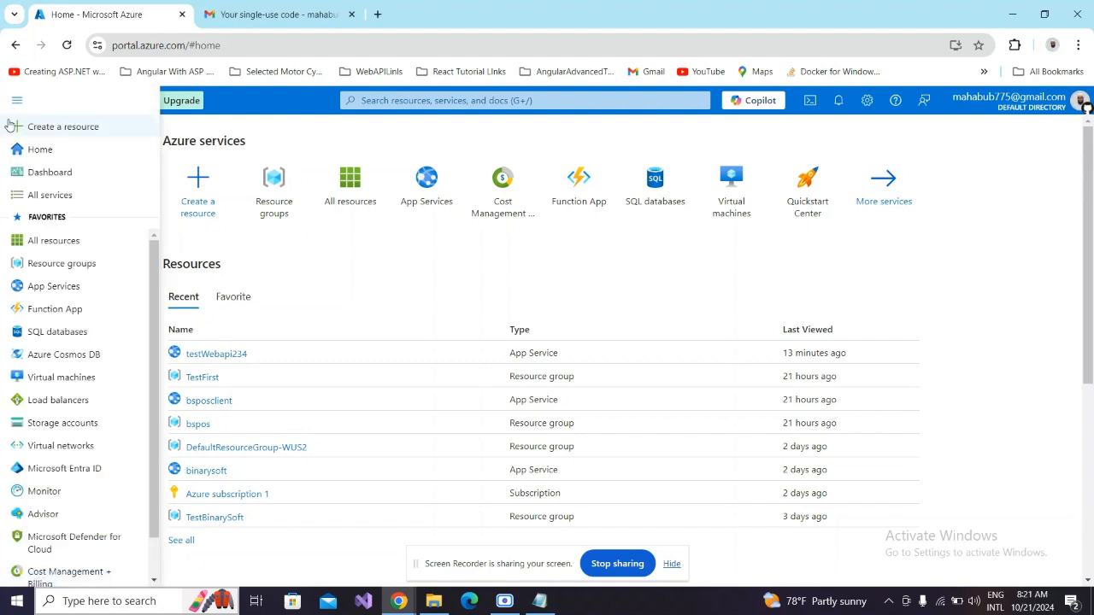
pyautogui.click(63, 264)
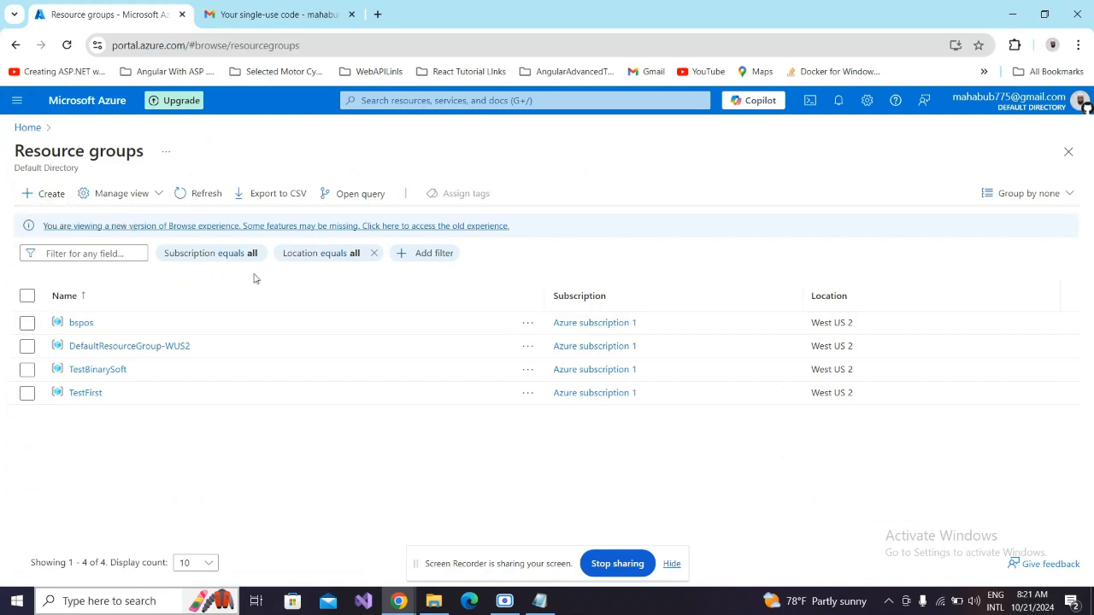
pyautogui.click(47, 195)
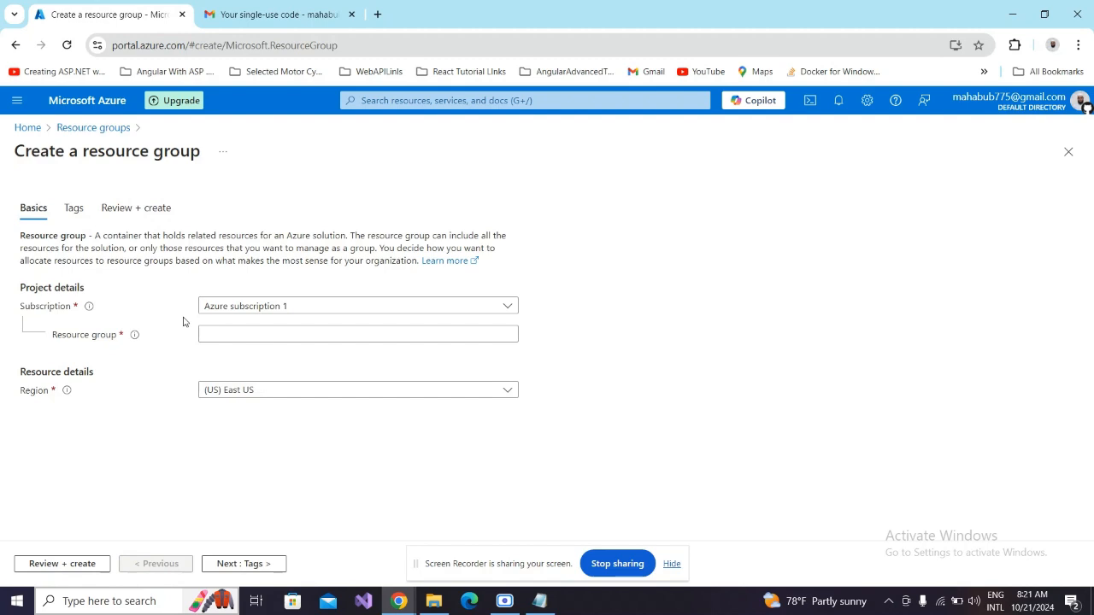
pyautogui.click(269, 335)
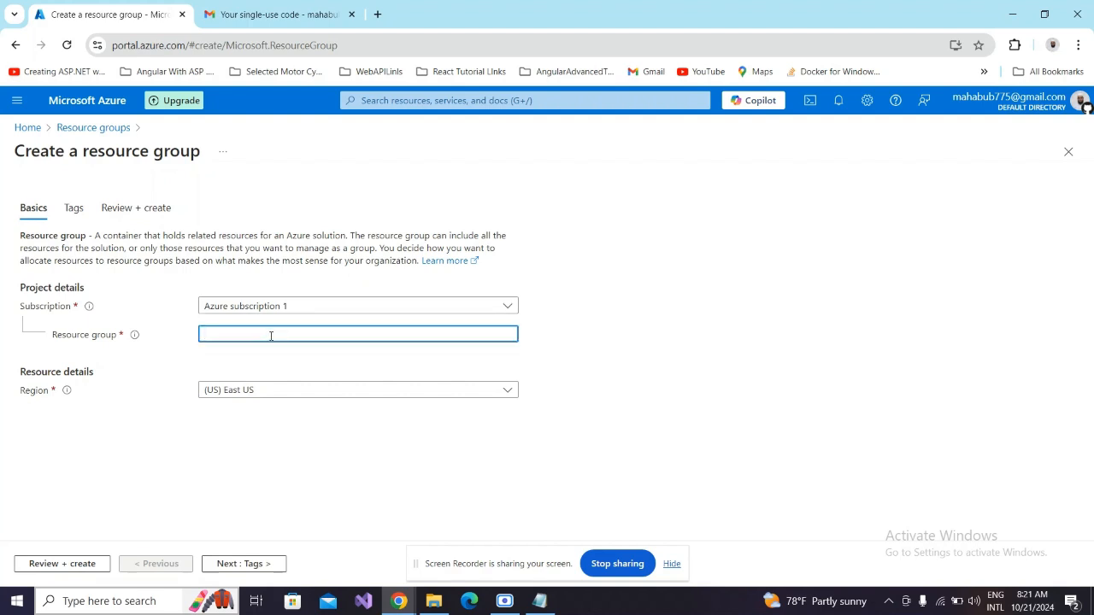
pyautogui.write('TestWebService')
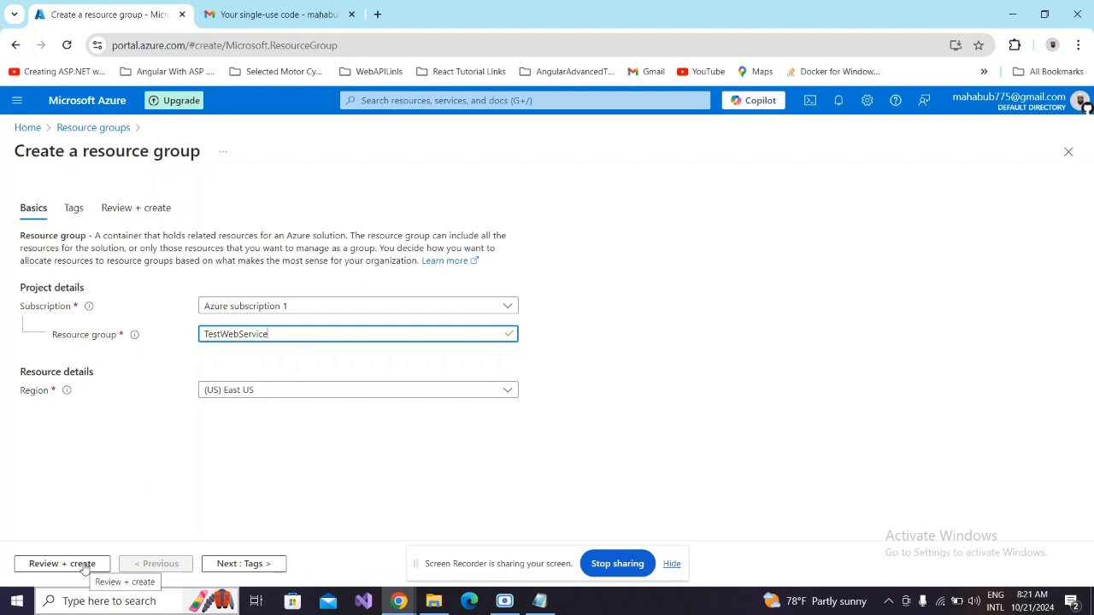
pyautogui.click(84, 565)
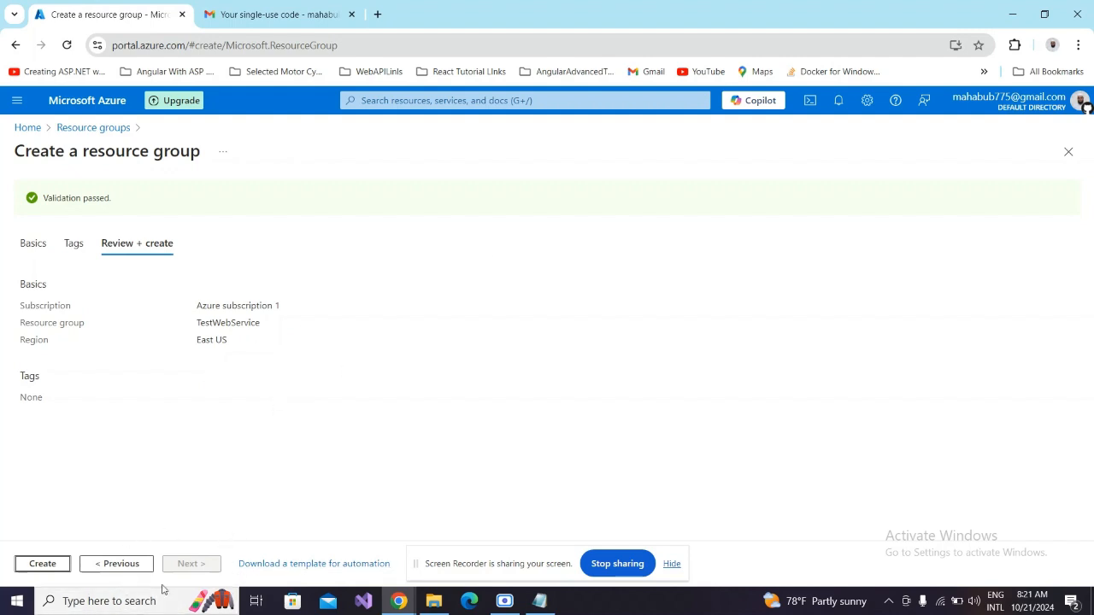
pyautogui.click(45, 567)
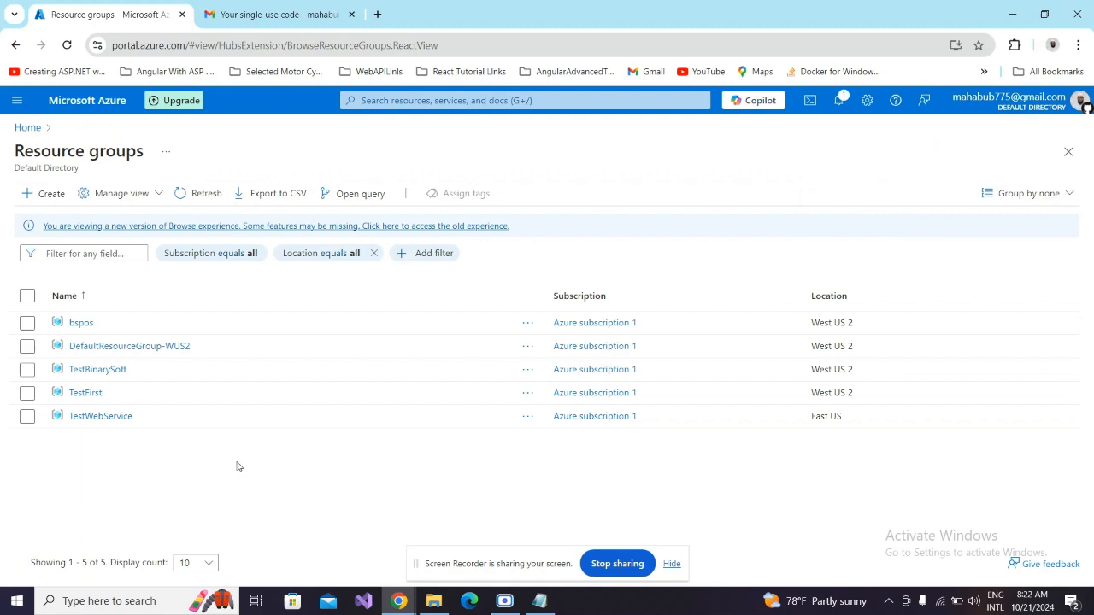
# Step: Switch to Visual Studio and create an ASP.NET Core Web API project named testWebapi with the default framework and settings
pyautogui.click(365, 603)
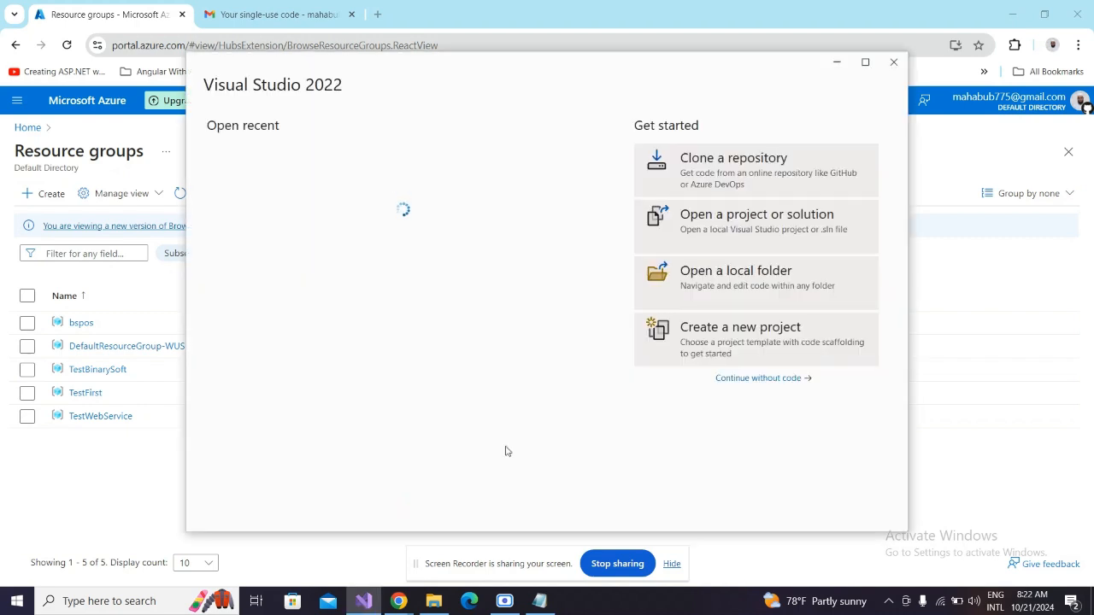
pyautogui.click(723, 348)
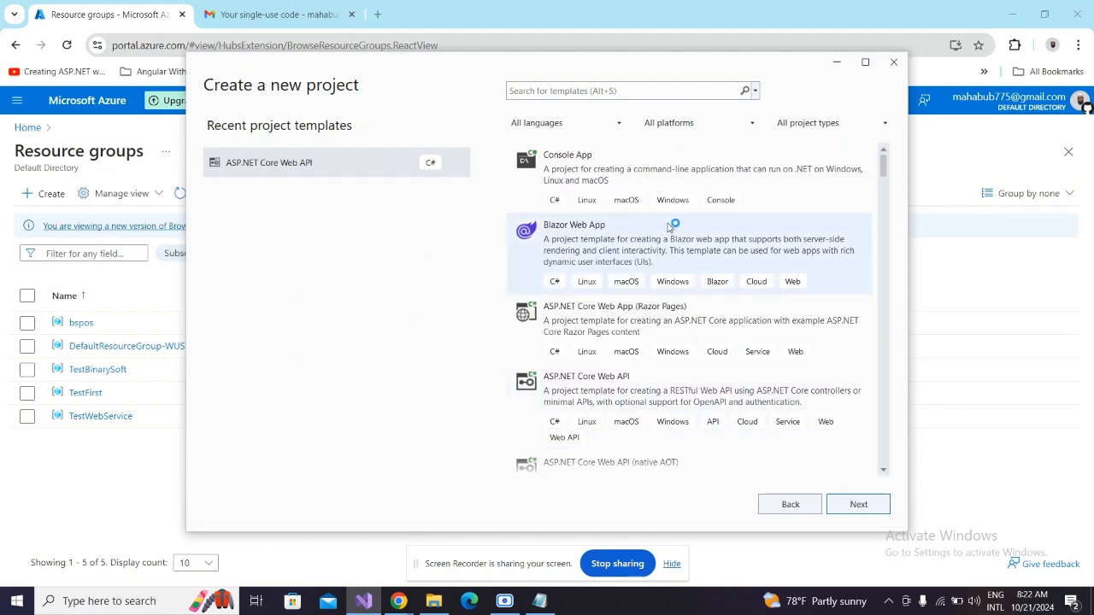
pyautogui.click(643, 393)
pyautogui.click(858, 504)
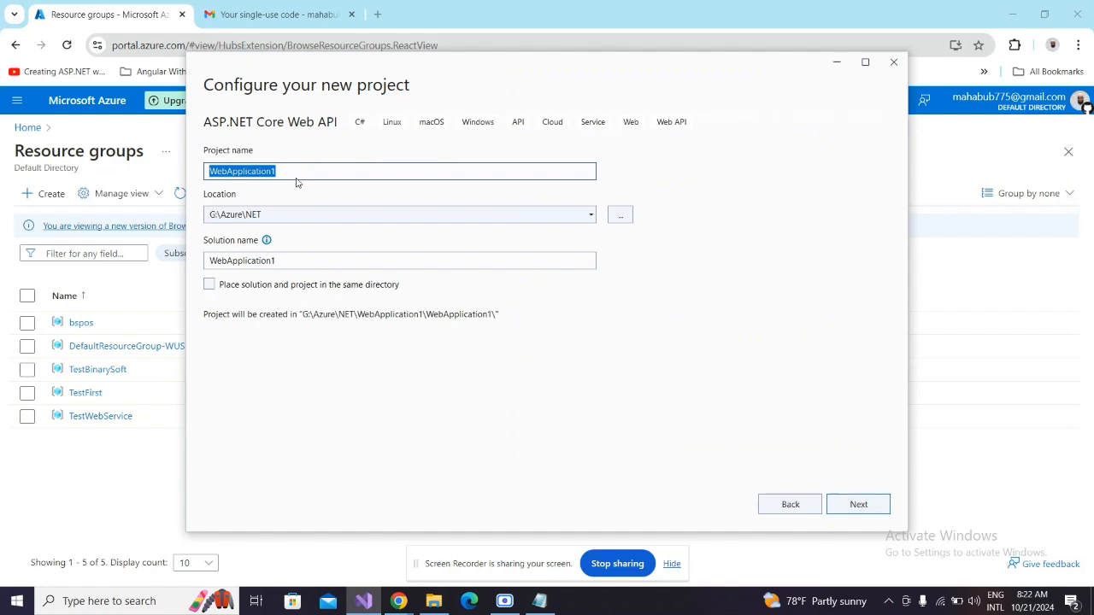
pyautogui.write('test')
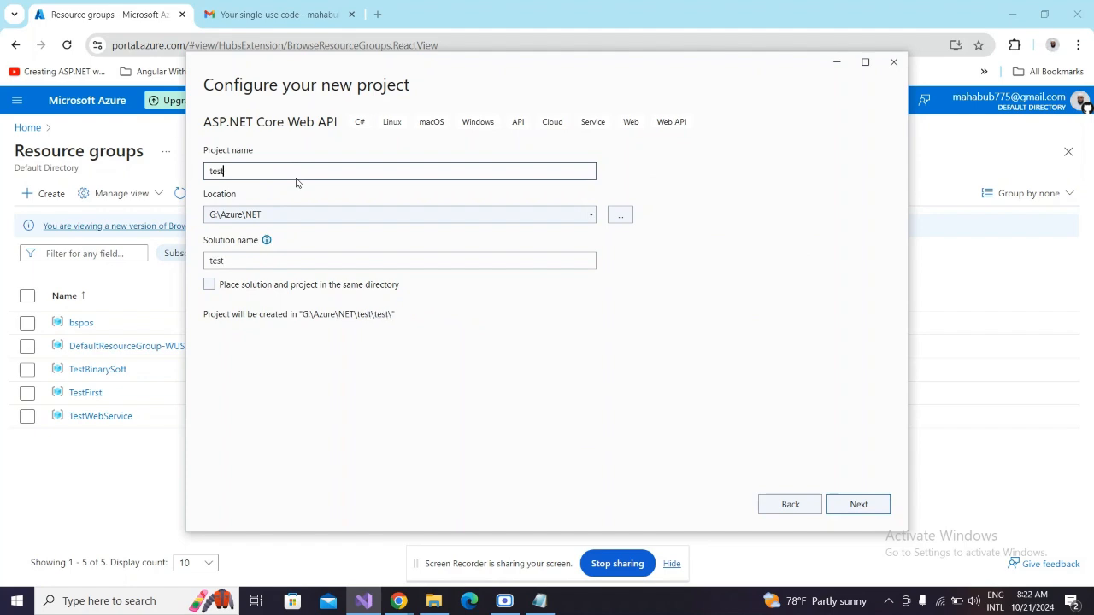
pyautogui.write('Webapi')
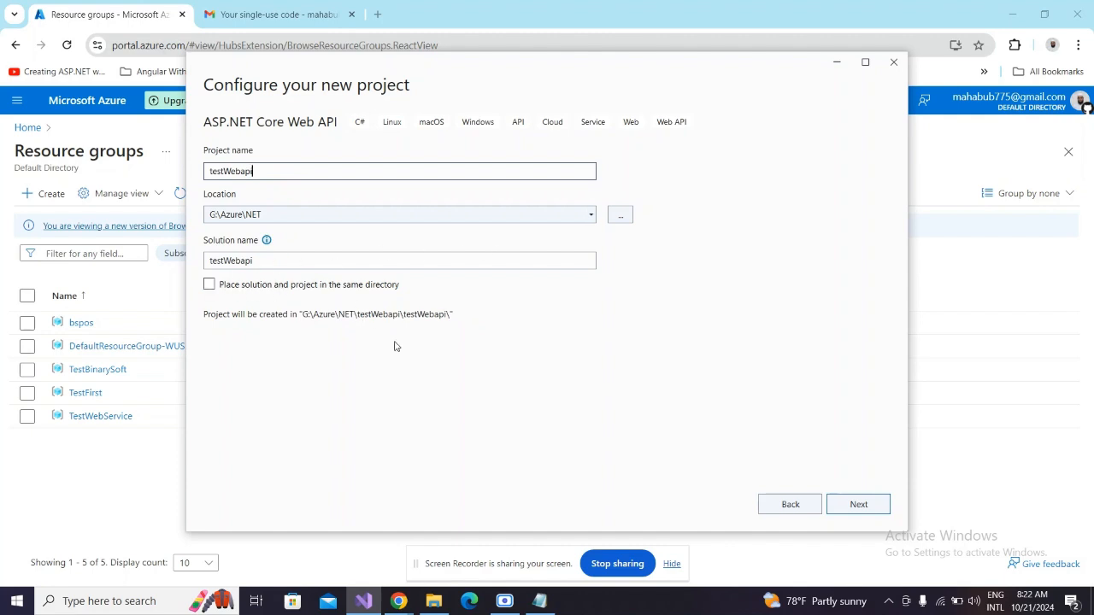
pyautogui.click(865, 506)
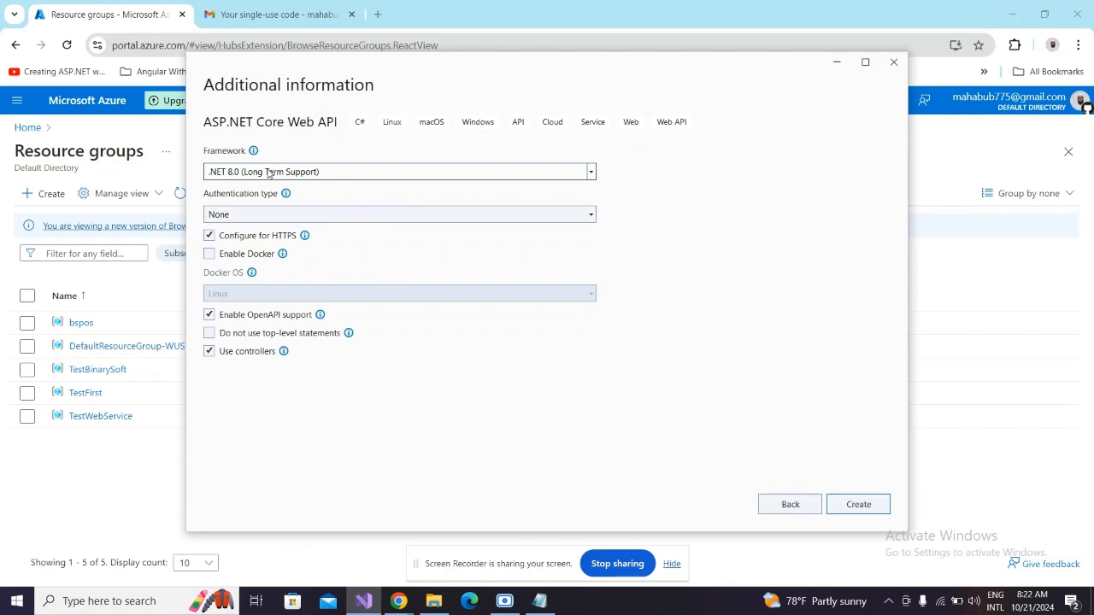
pyautogui.click(858, 505)
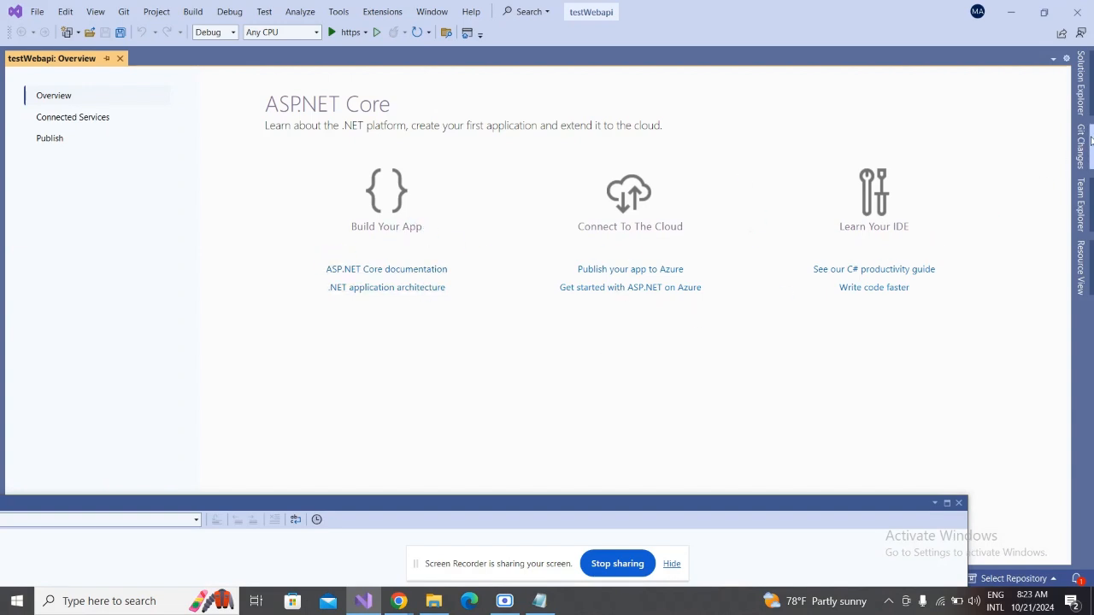
# Step: Run the testWebapi project over https and execute the GET /WeatherForecast request in Swagger
pyautogui.click(341, 39)
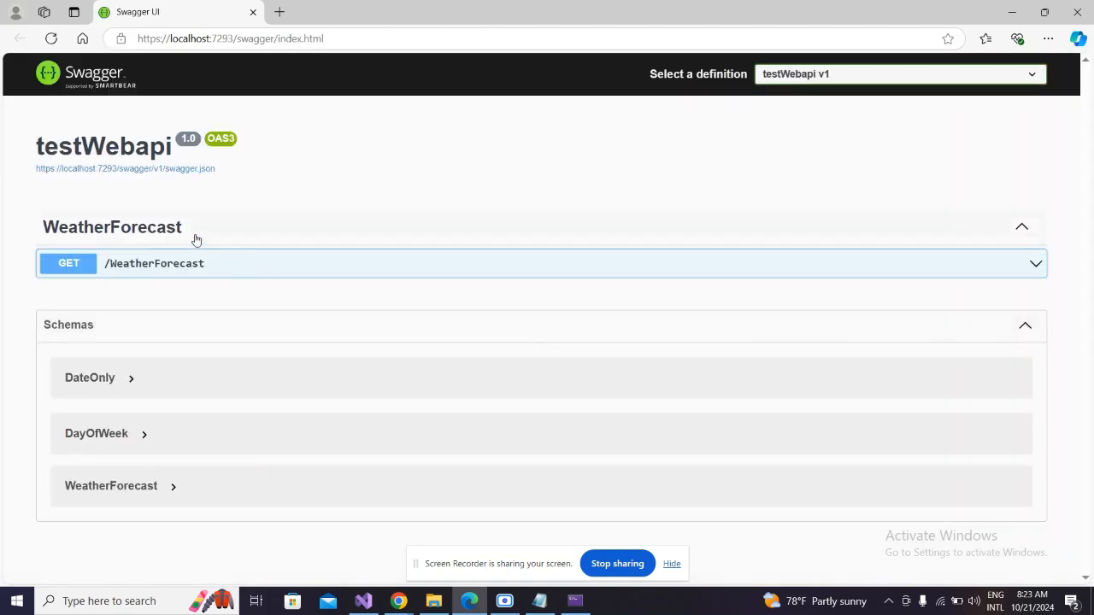
pyautogui.click(191, 269)
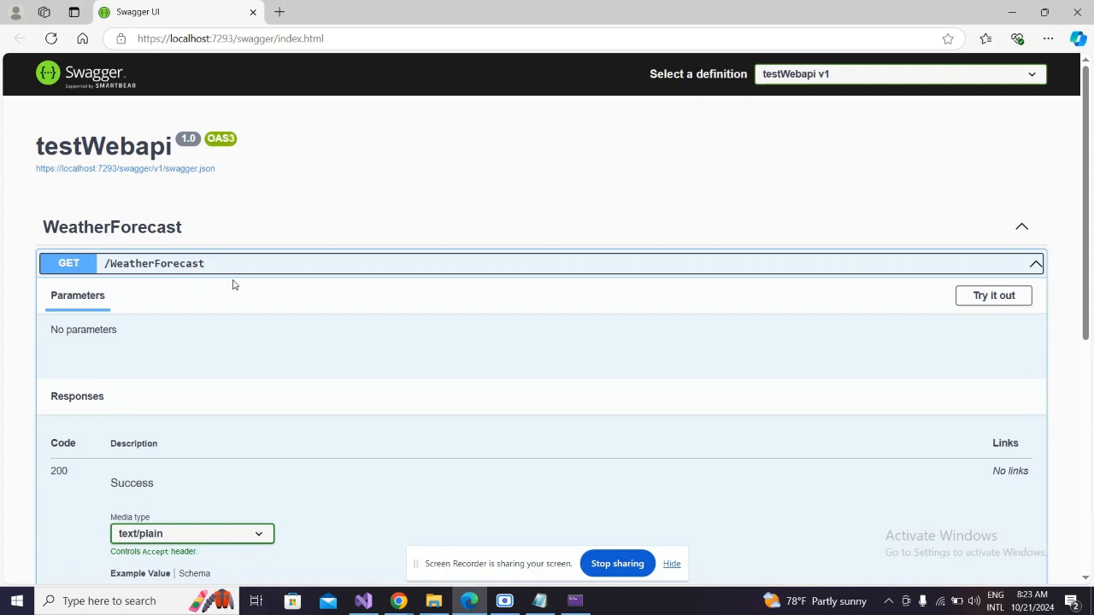
pyautogui.scroll(-2, 354, 410)
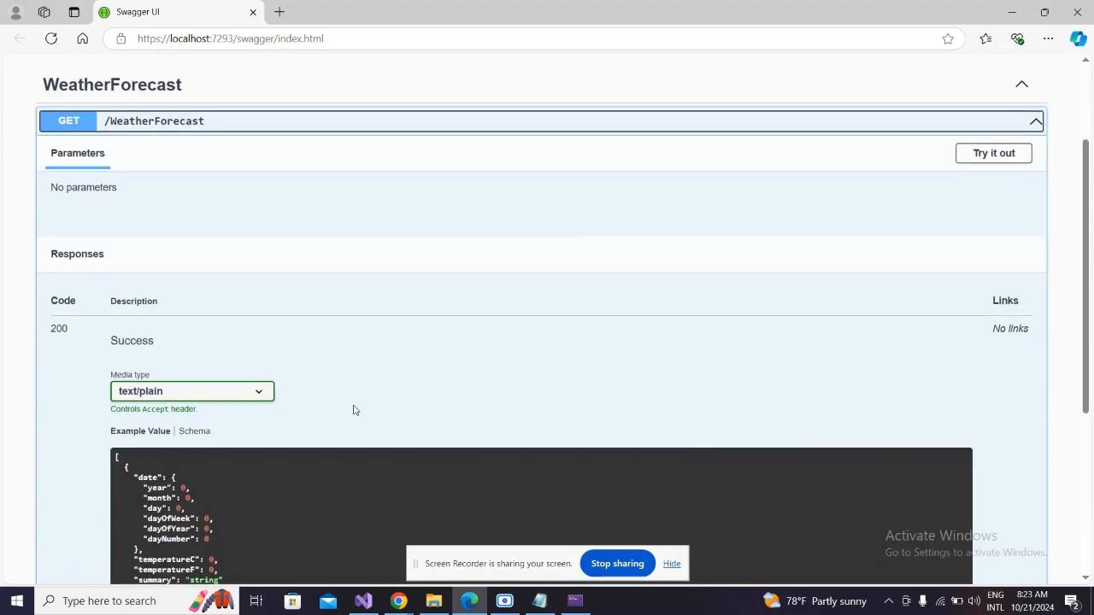
pyautogui.click(986, 159)
pyautogui.click(496, 237)
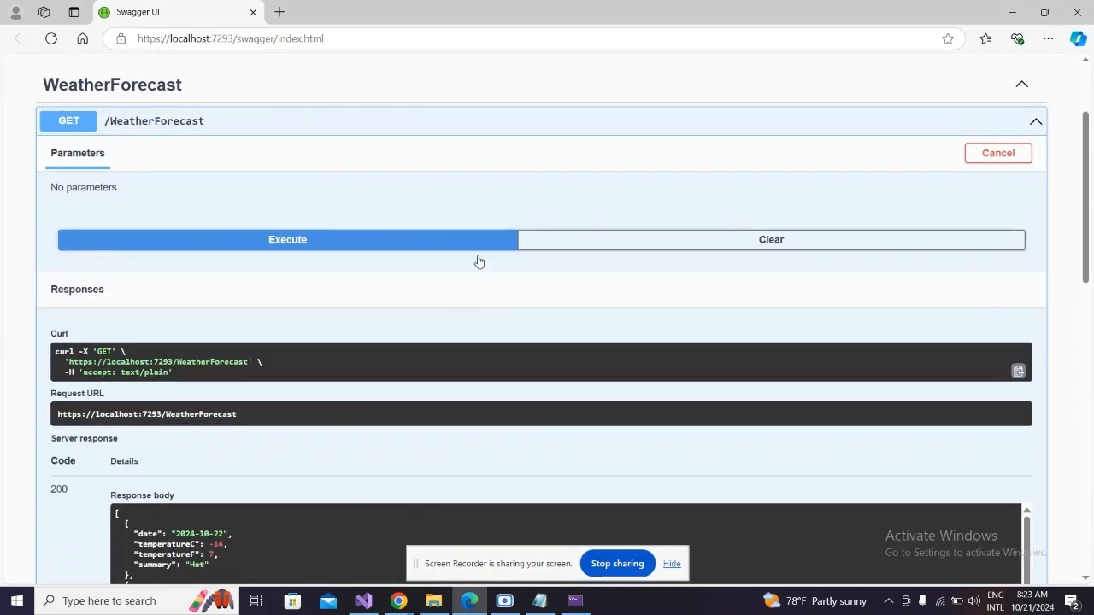
# Step: Examine the WeatherForecast response body, response headers and request URL returned by the local API
pyautogui.scroll(-4, 506, 360)
pyautogui.scroll(-2, 292, 361)
pyautogui.scroll(4, 270, 364)
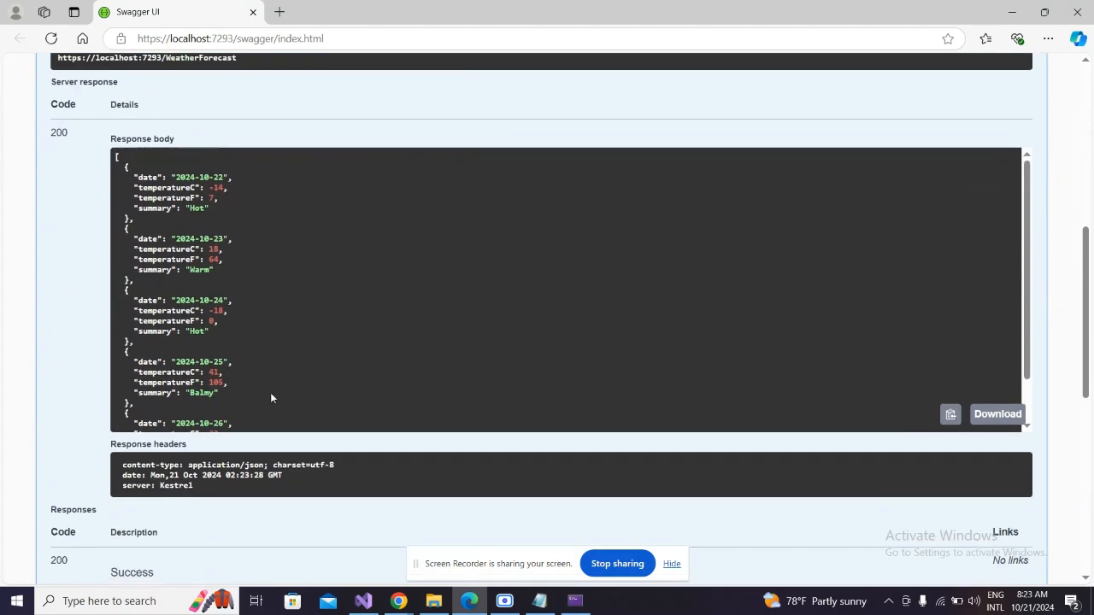
pyautogui.scroll(-2, 199, 328)
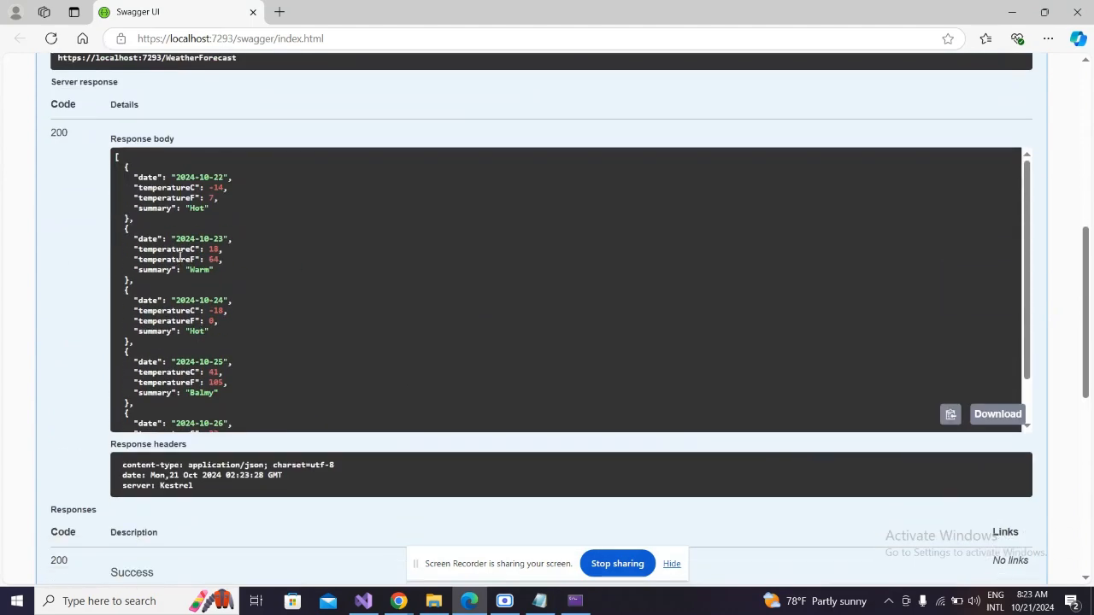
pyautogui.scroll(2, 221, 318)
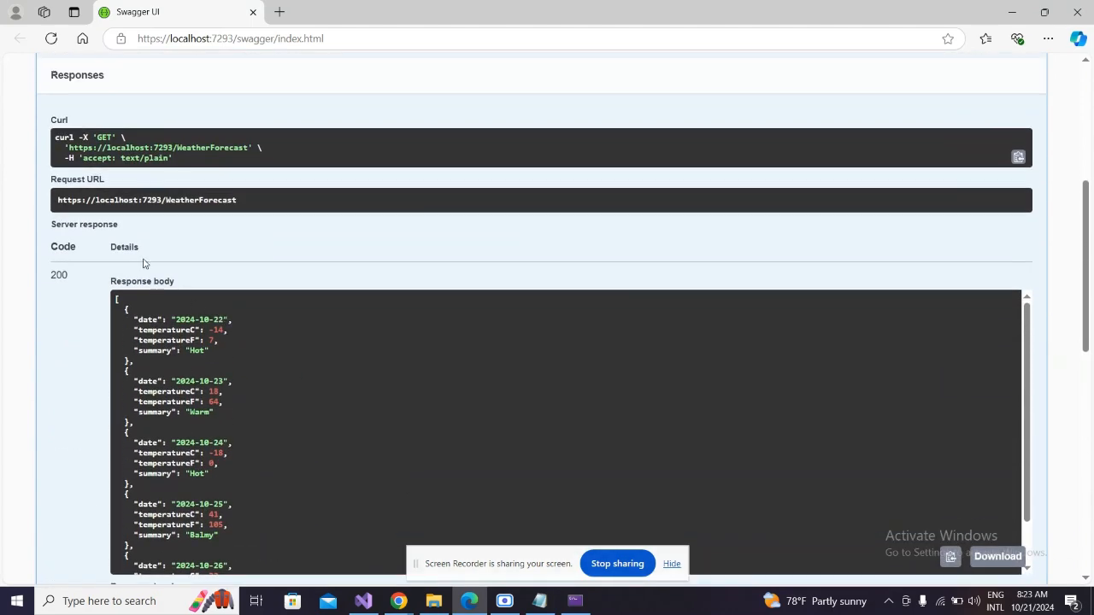
pyautogui.moveTo(59, 200); pyautogui.dragTo(266, 206)
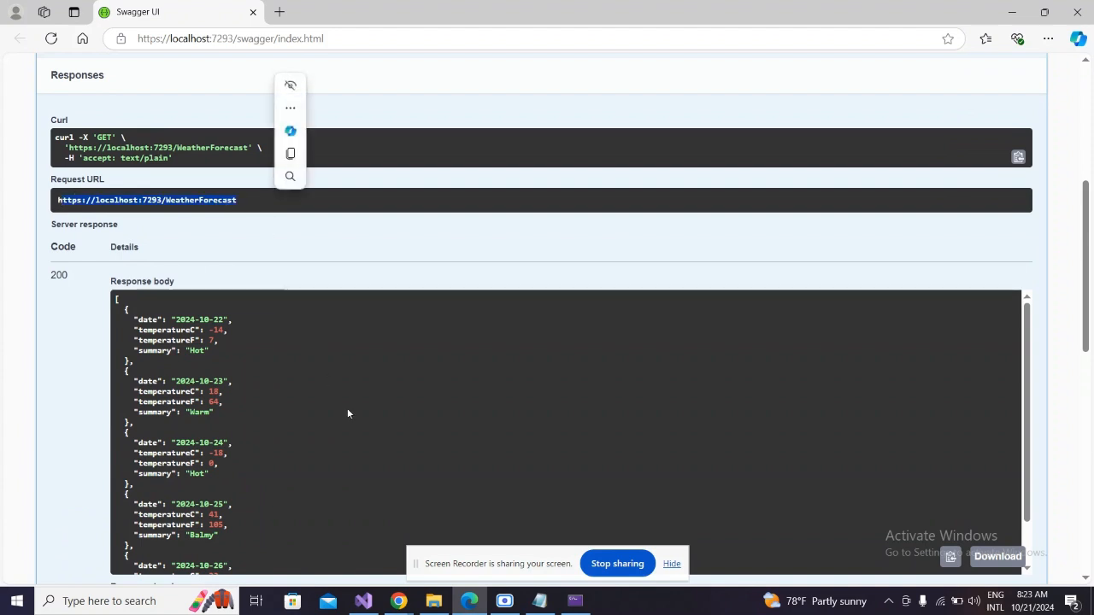
pyautogui.scroll(-5, 434, 380)
pyautogui.scroll(3, 185, 280)
# Step: Close the Swagger browser window, return to Visual Studio and open WeatherForecastController.cs from the Controllers folder
pyautogui.click(1075, 14)
pyautogui.click(363, 602)
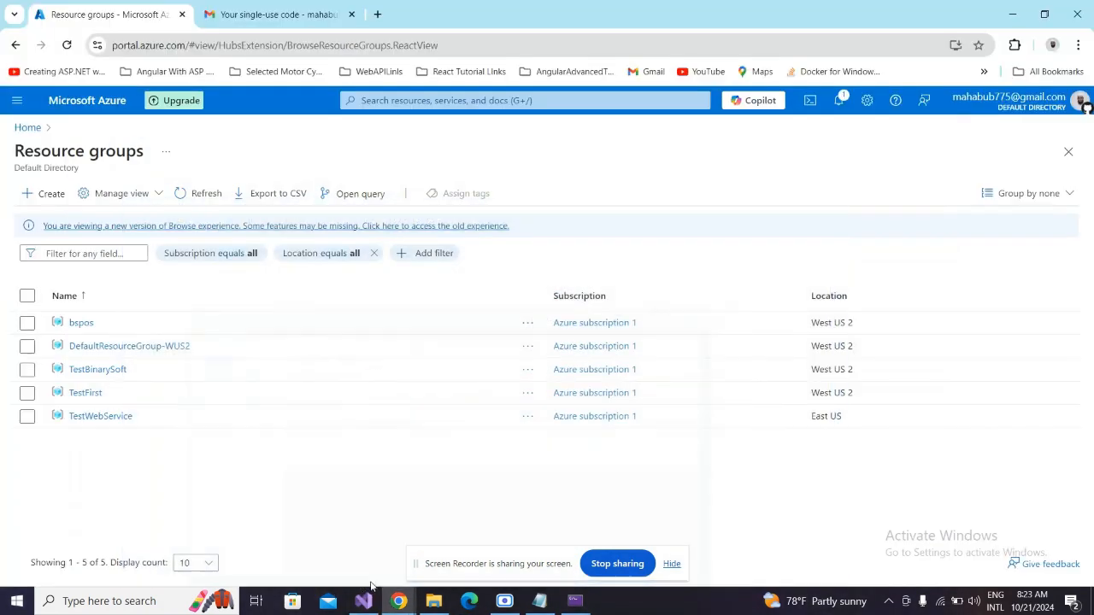
pyautogui.click(365, 598)
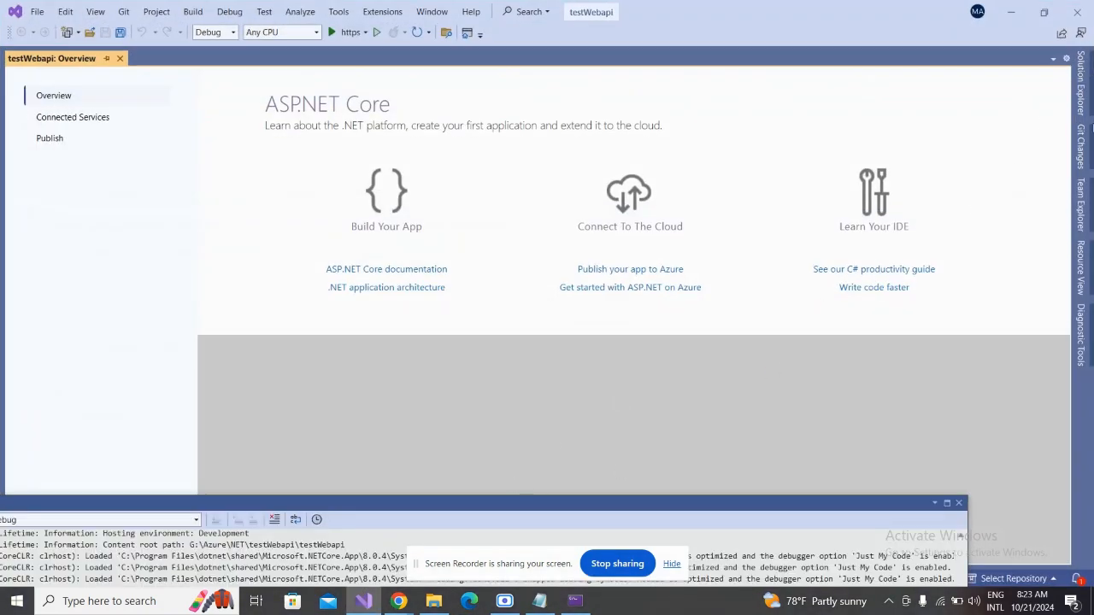
pyautogui.click(1080, 83)
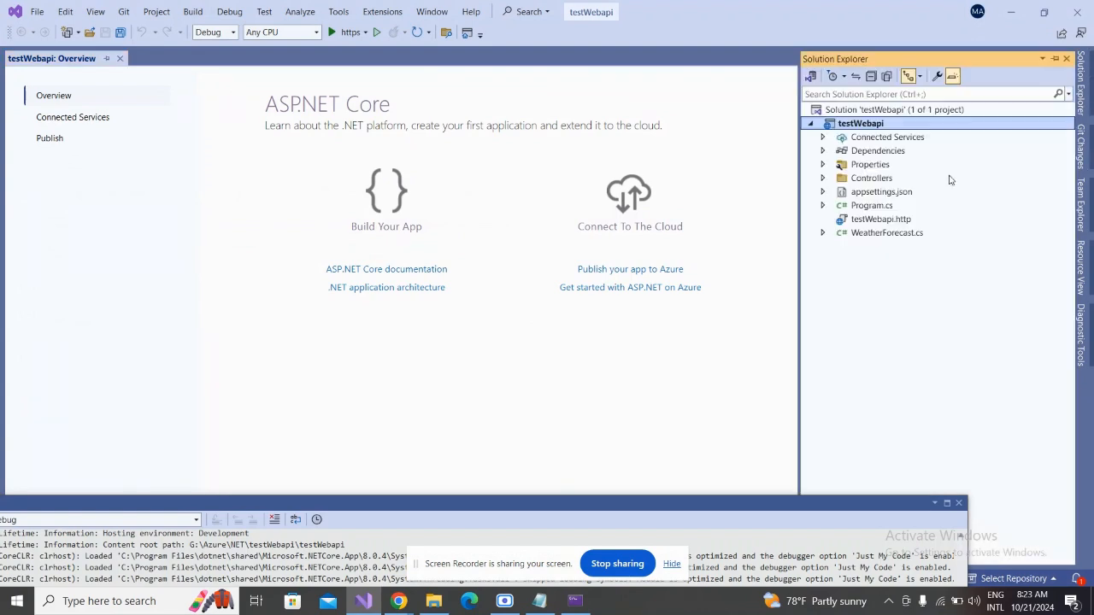
pyautogui.click(825, 179)
pyautogui.click(875, 196)
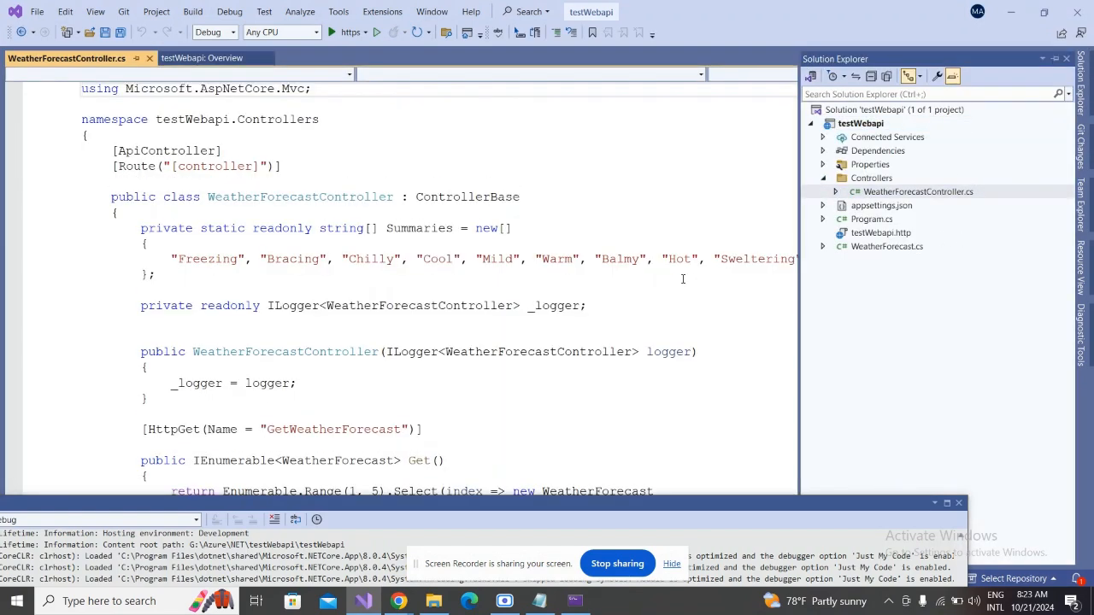
# Step: Add a "Test" entry between "Sweltering" and "Scorching" in the controller's Summaries array
pyautogui.click(733, 259)
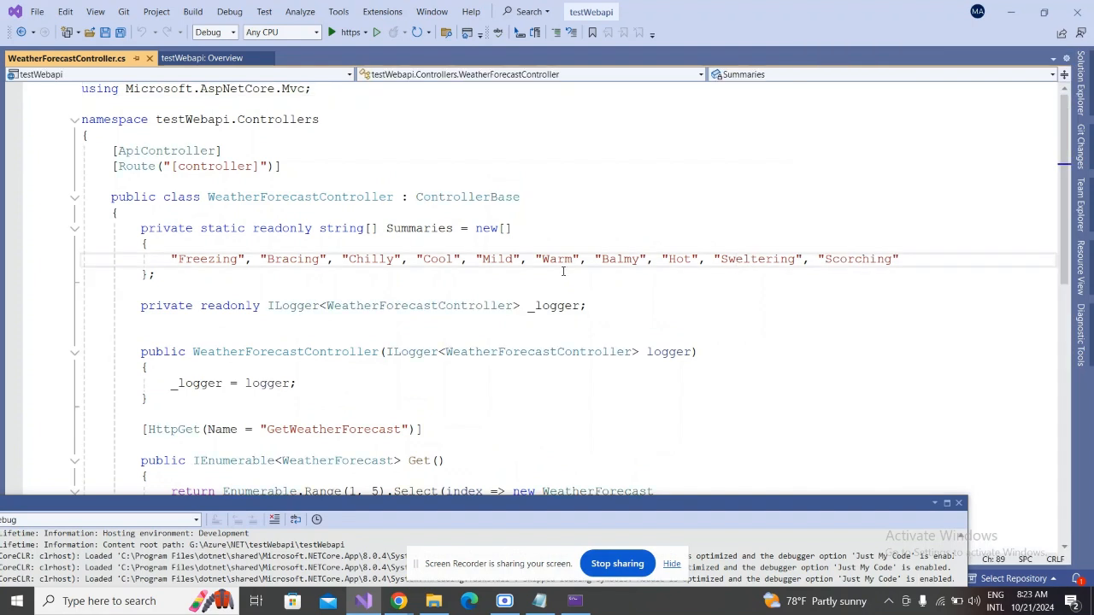
pyautogui.click(808, 260)
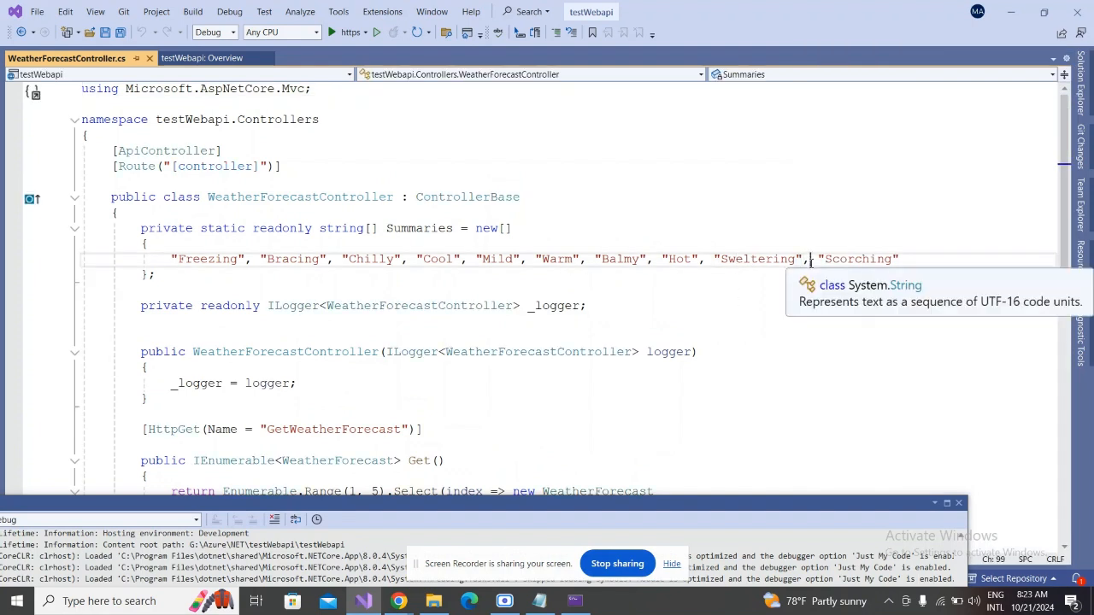
pyautogui.write('"Tes')
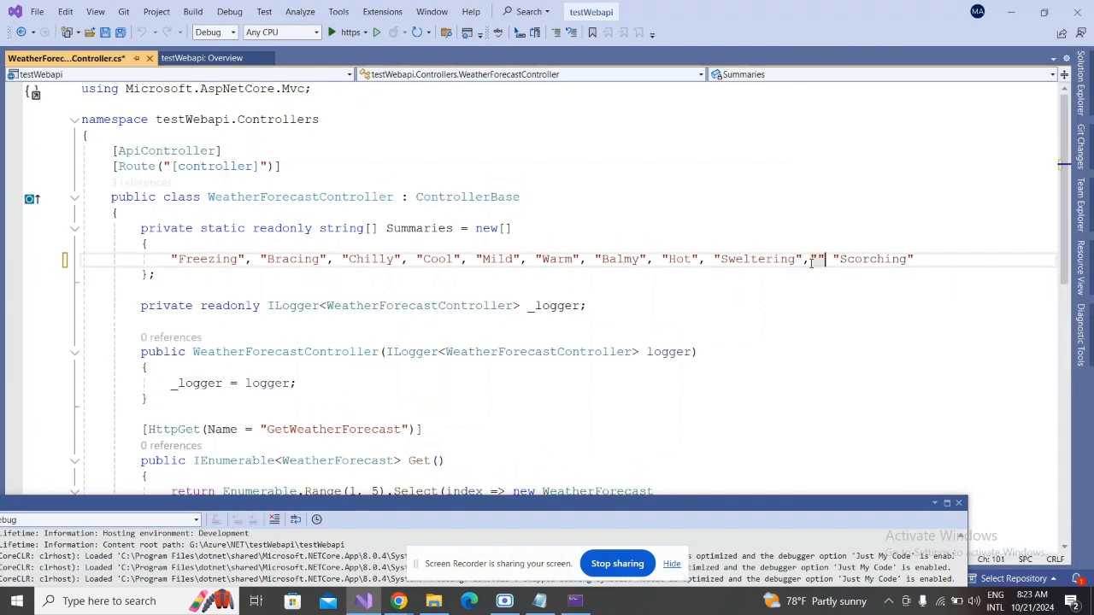
pyautogui.write('t"')
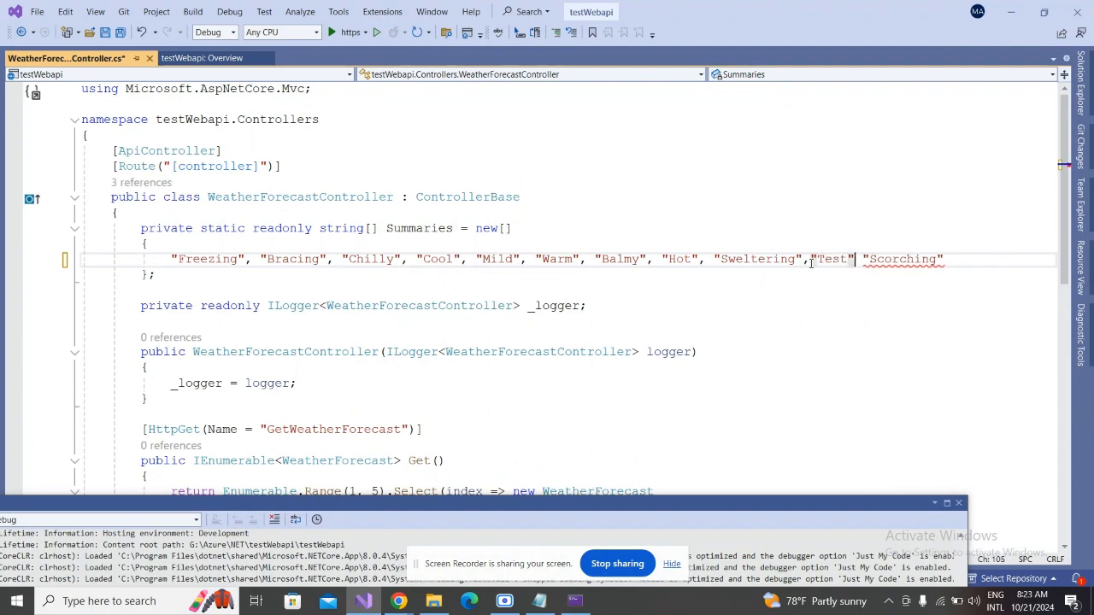
pyautogui.write(',')
# Step: Change the second argument of Enumerable.Range in the Get method to 10
pyautogui.scroll(-3, 401, 358)
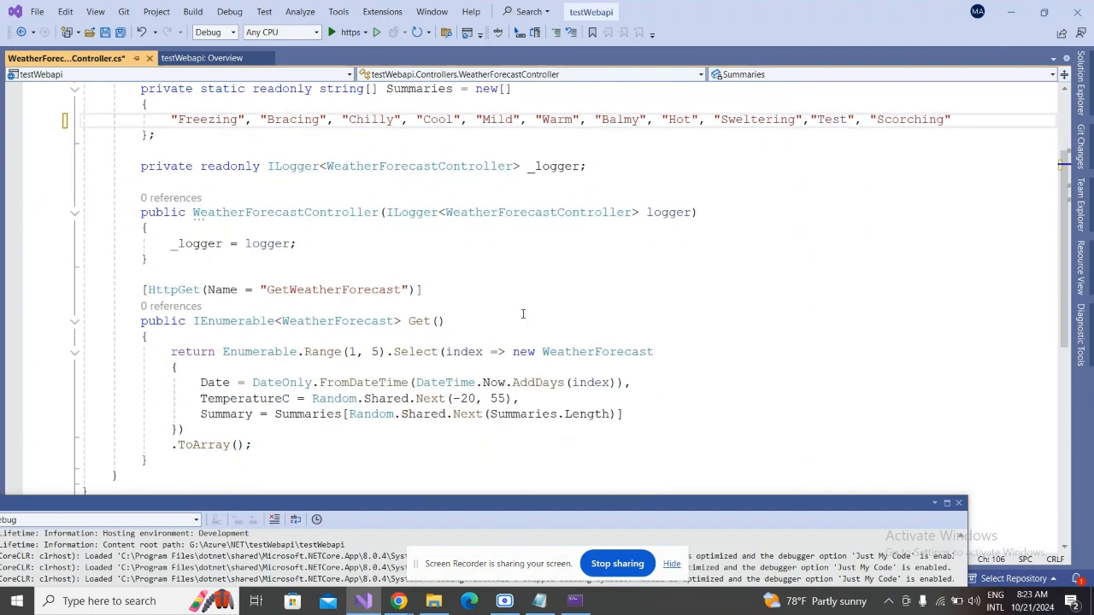
pyautogui.doubleClick(375, 352)
pyautogui.write('10')
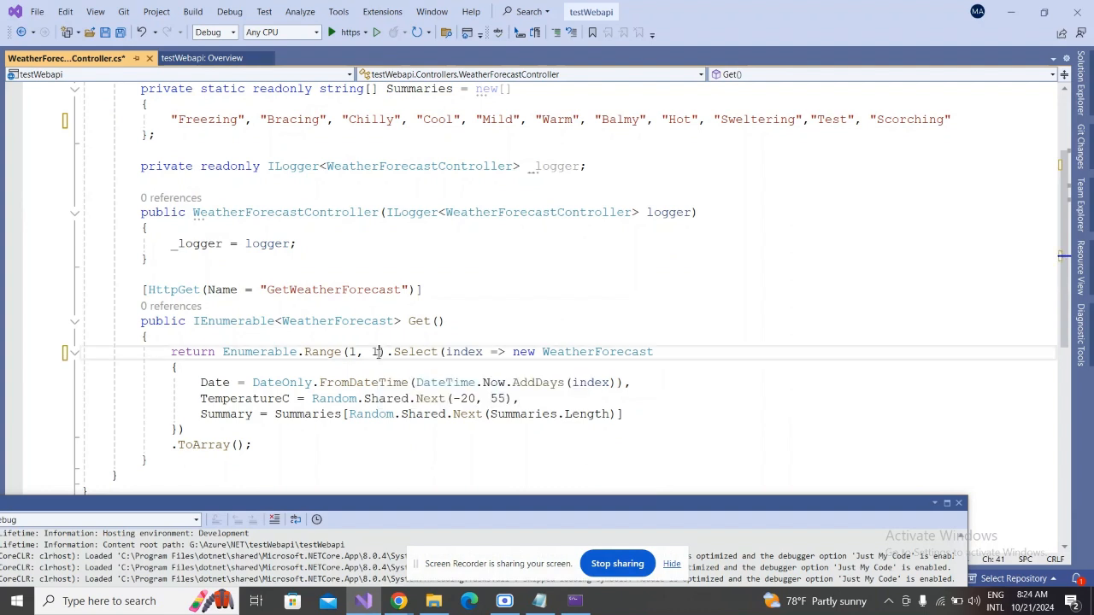
pyautogui.click(578, 273)
# Step: Run the edited project again and execute GET /WeatherForecast in Swagger to test the changes
pyautogui.press('F5')
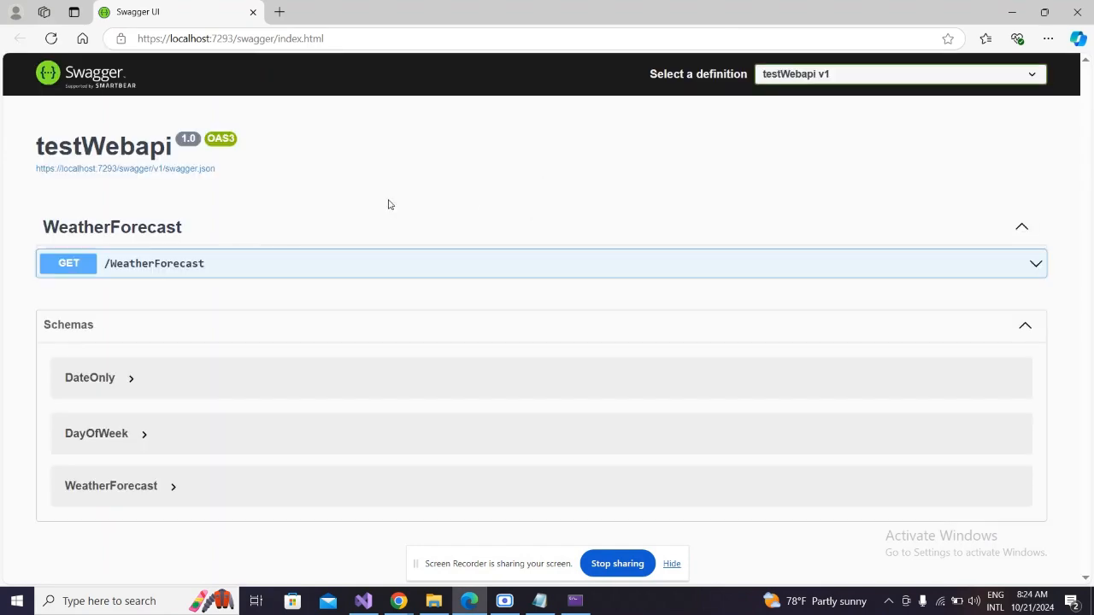
pyautogui.click(152, 263)
pyautogui.scroll(-3, 339, 373)
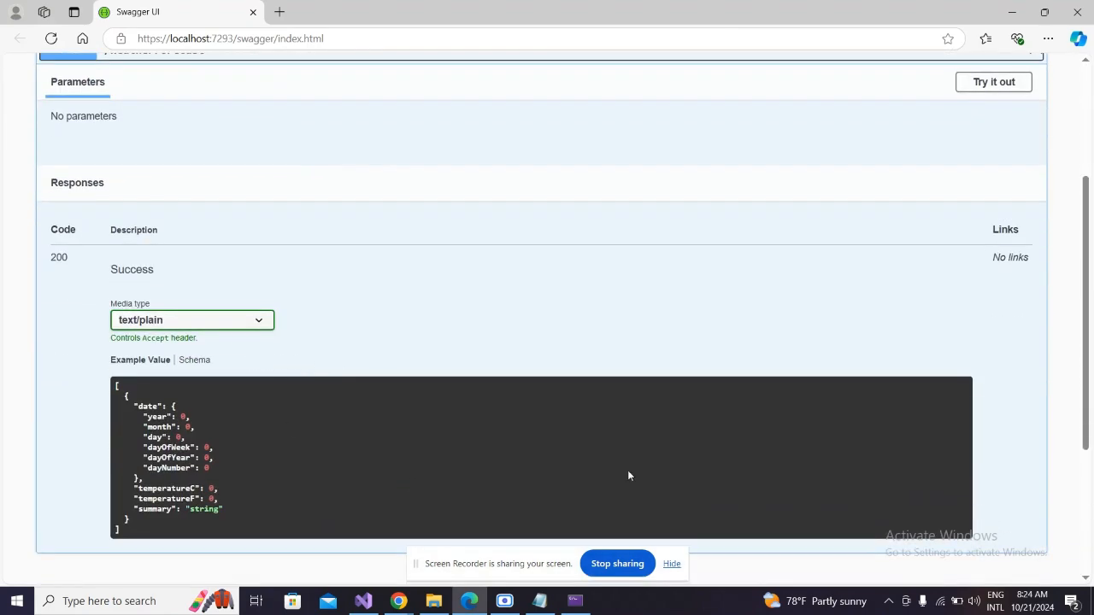
pyautogui.click(982, 87)
pyautogui.click(505, 175)
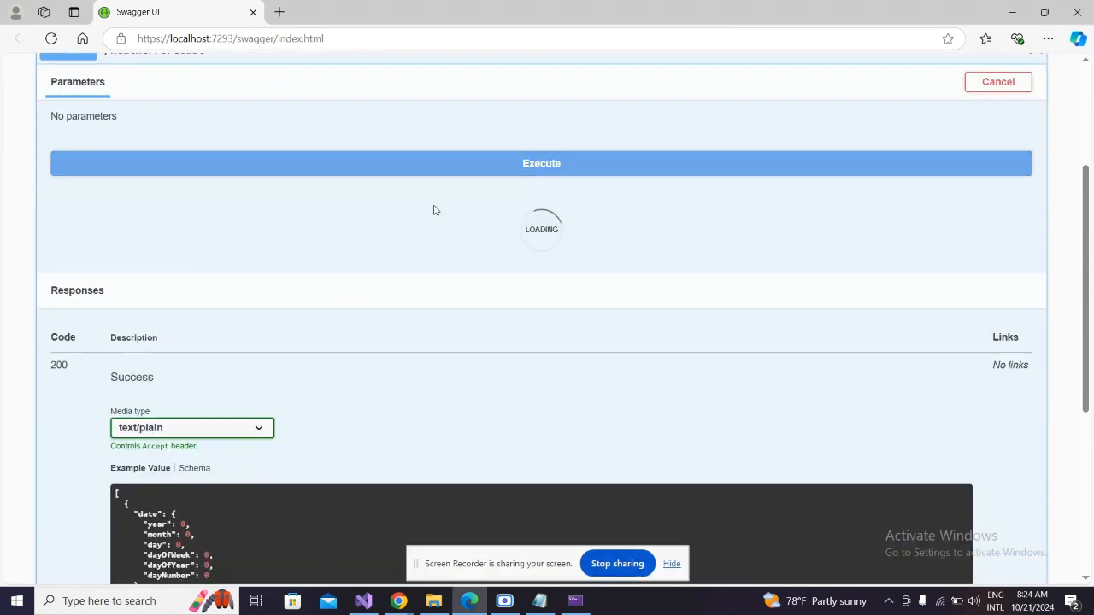
# Step: Examine the GET /WeatherForecast response body in Swagger for the number of entries and the "Test" summary
pyautogui.scroll(-1, 392, 316)
pyautogui.scroll(-10, 381, 346)
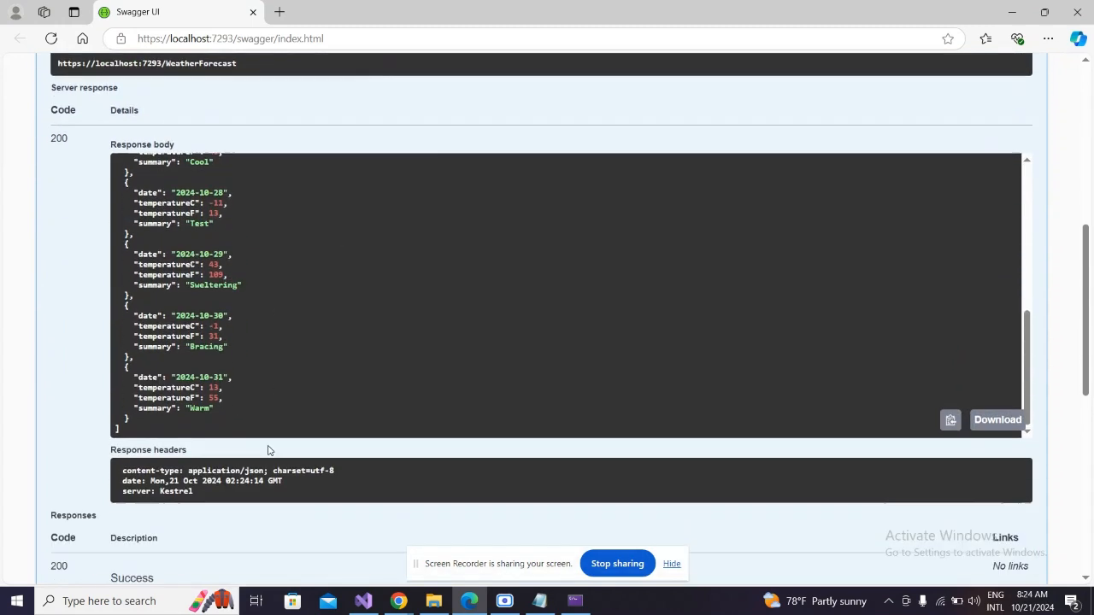
pyautogui.scroll(4, 221, 426)
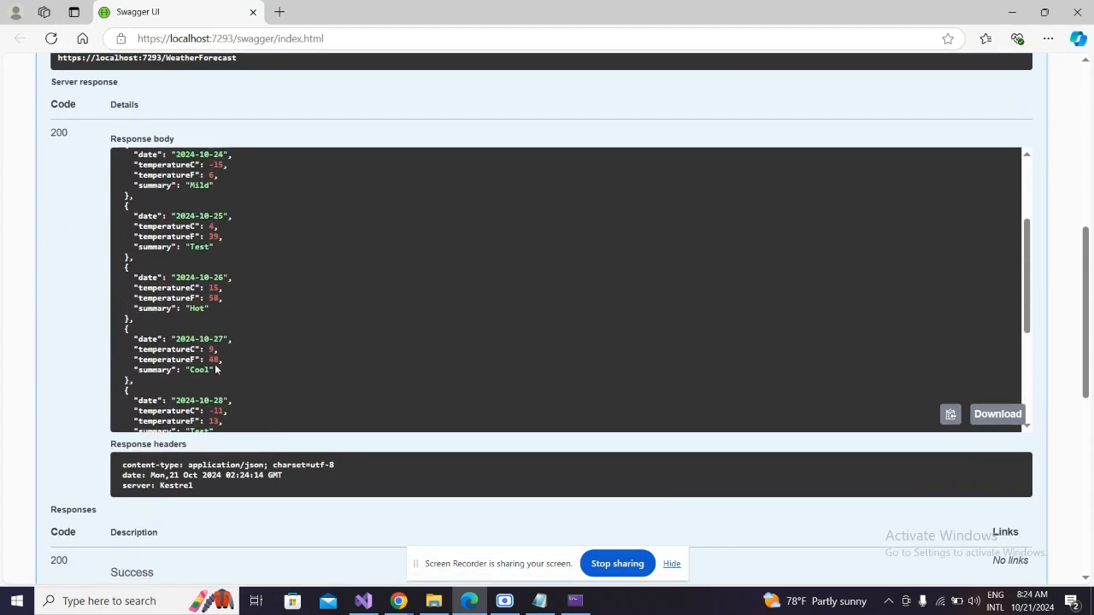
pyautogui.scroll(2, 216, 367)
pyautogui.scroll(1, 205, 316)
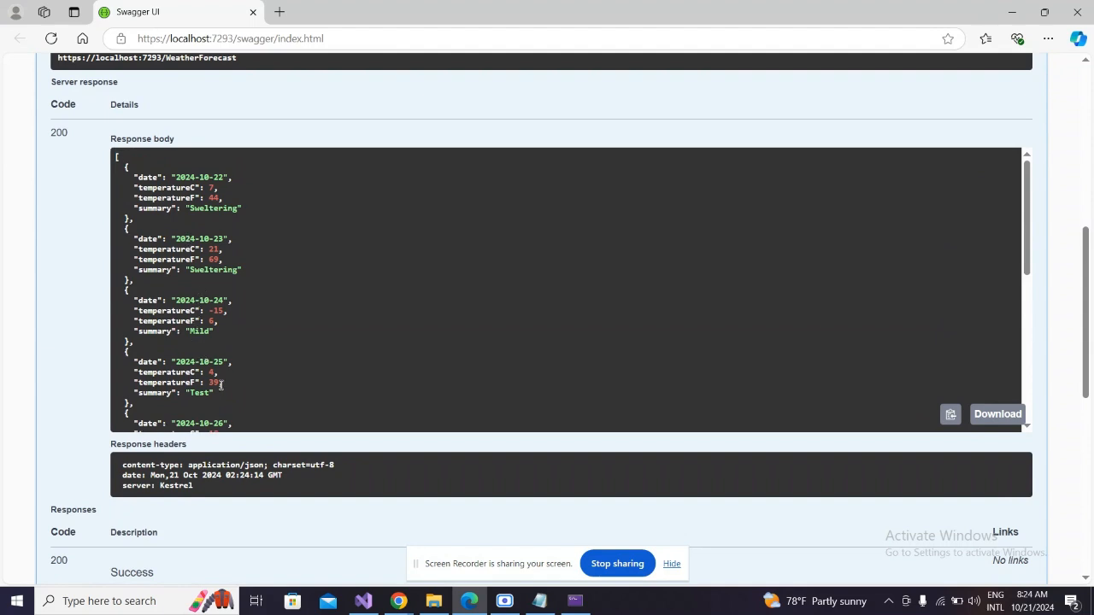
pyautogui.moveTo(137, 408); pyautogui.dragTo(124, 352)
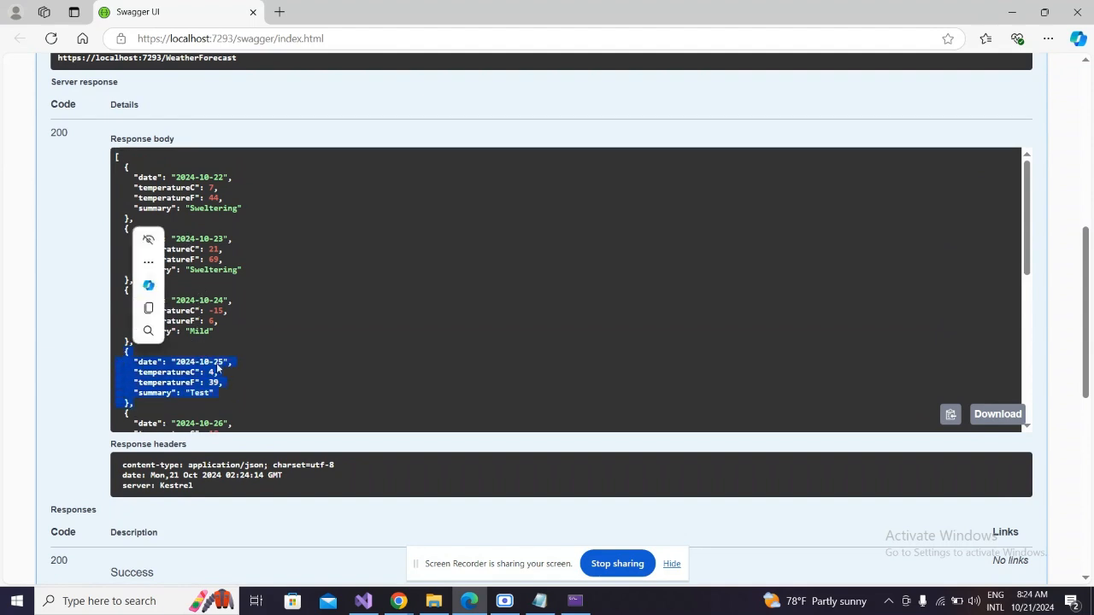
pyautogui.click(713, 212)
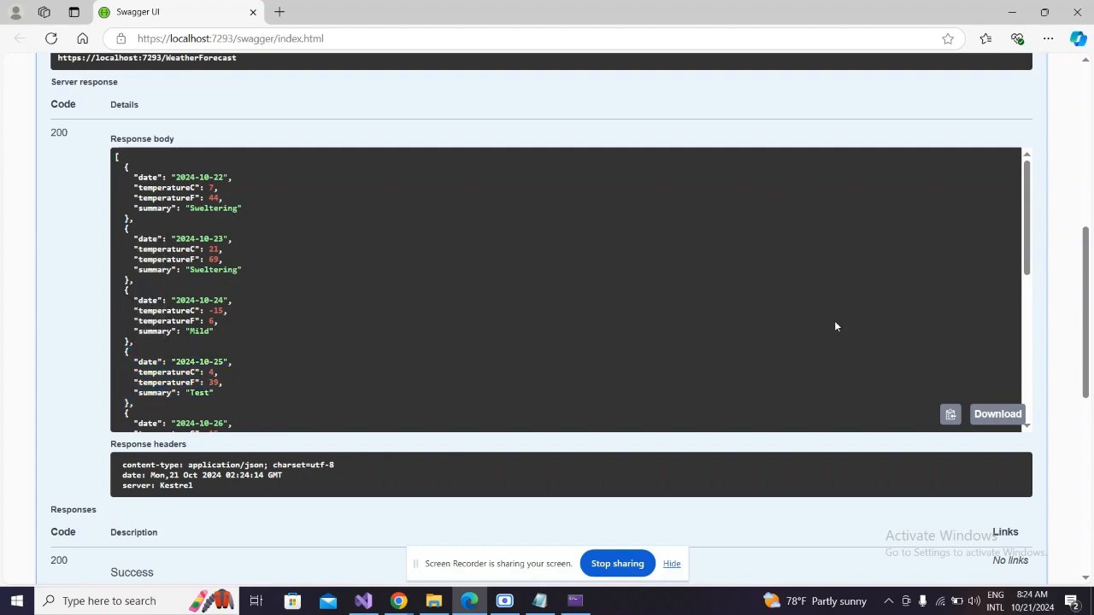
pyautogui.scroll(5, 879, 214)
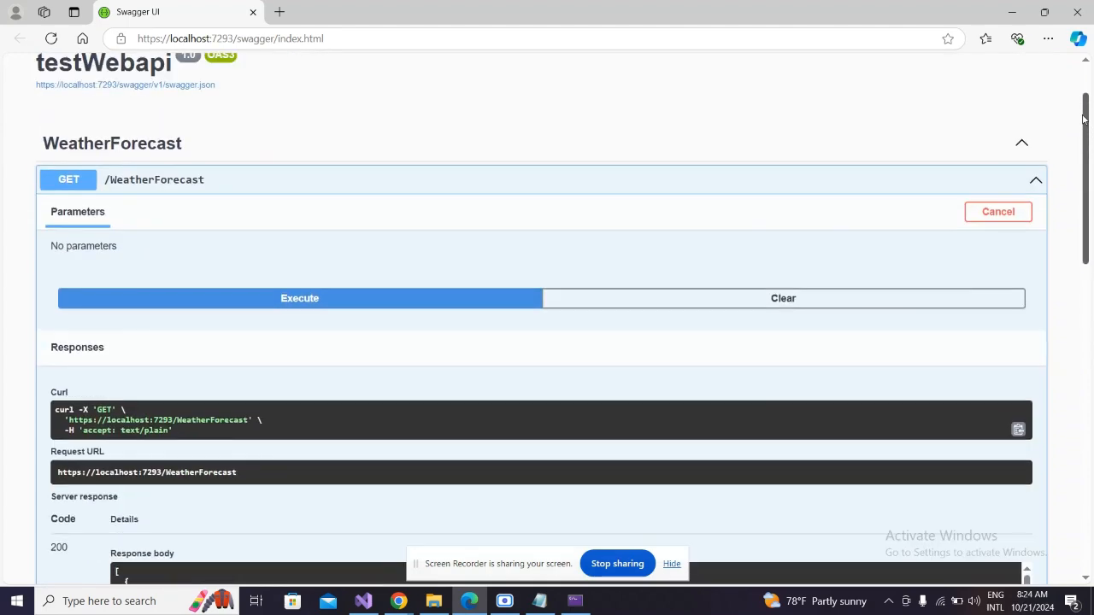
# Step: Switch back to Visual Studio, stop the debugging session and collapse the testWebapi project in Solution Explorer
pyautogui.click(1010, 12)
pyautogui.click(830, 229)
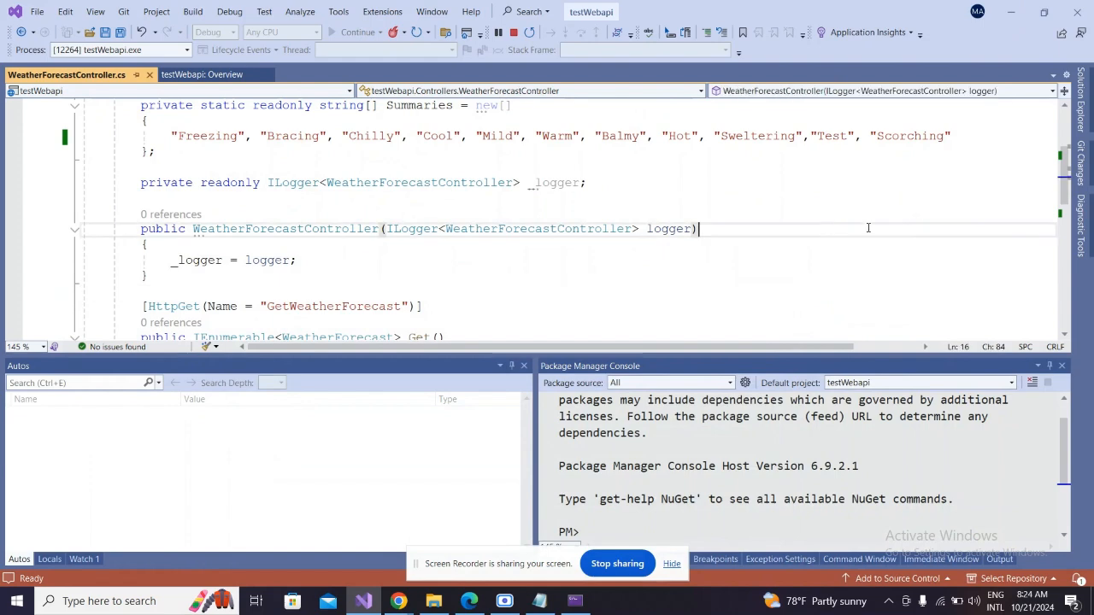
pyautogui.click(514, 33)
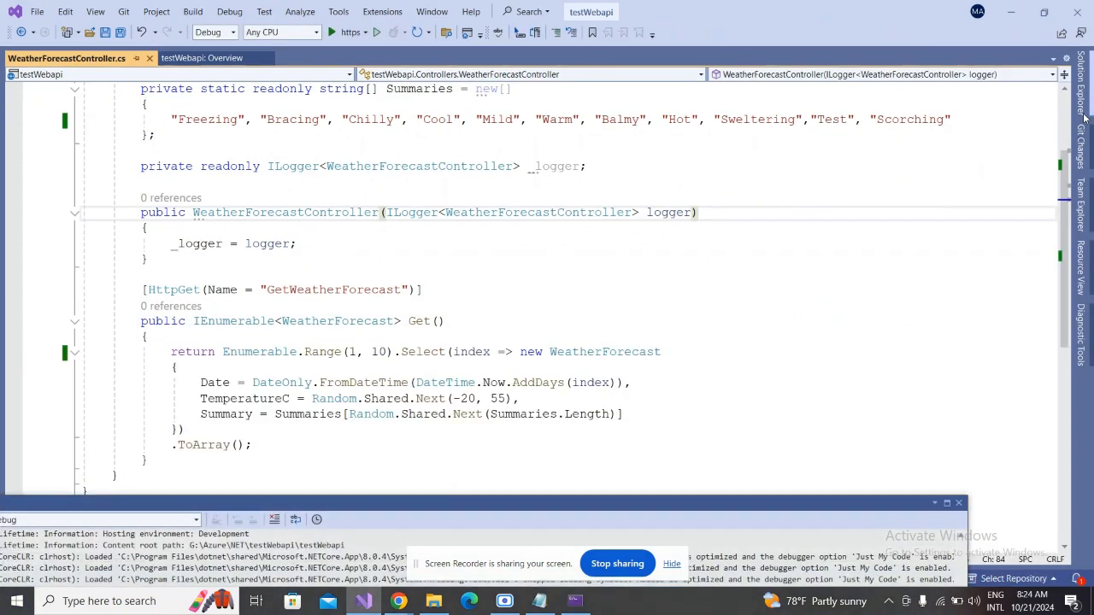
pyautogui.click(1088, 100)
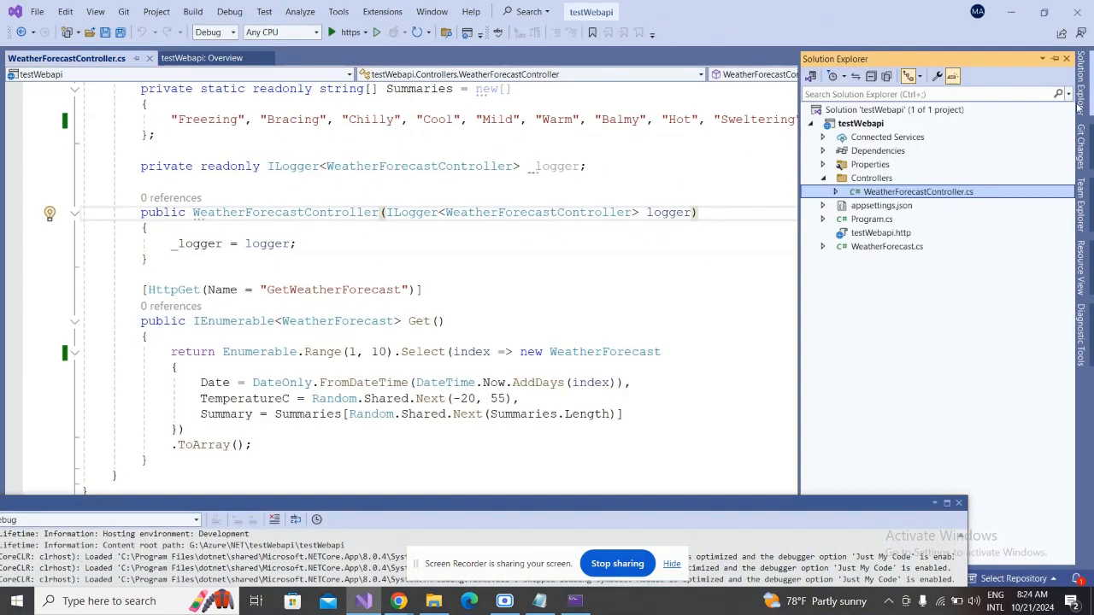
pyautogui.click(812, 124)
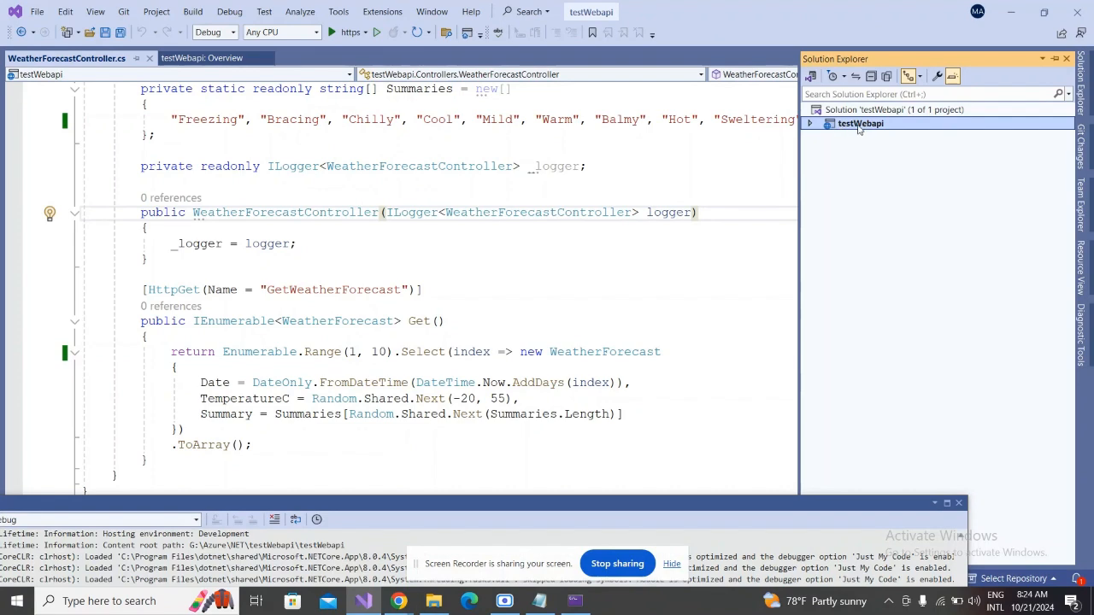
pyautogui.rightClick(859, 128)
pyautogui.click(867, 125)
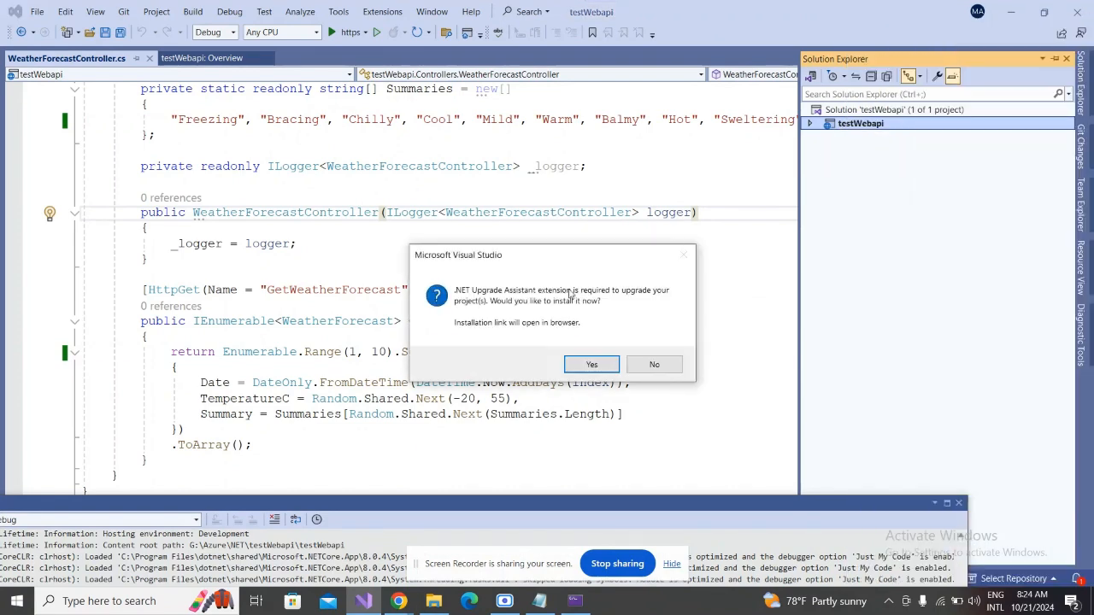
pyautogui.click(653, 365)
# Step: Start publishing the testWebapi project to Azure with Azure App Service (Windows) as specific target, and begin a new App Service instance
pyautogui.rightClick(869, 127)
pyautogui.click(880, 120)
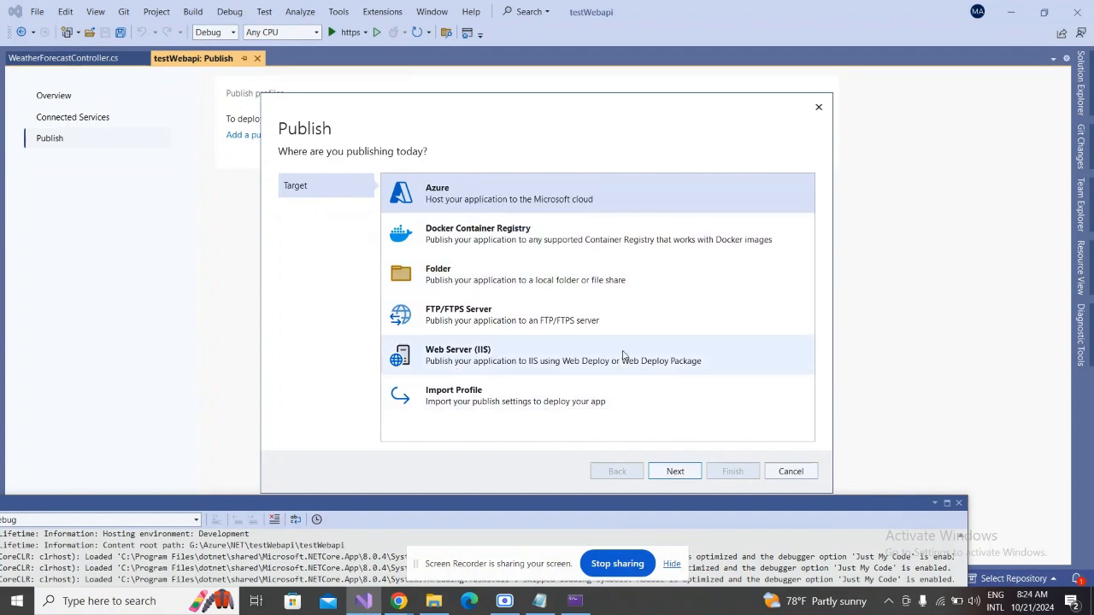
pyautogui.click(674, 471)
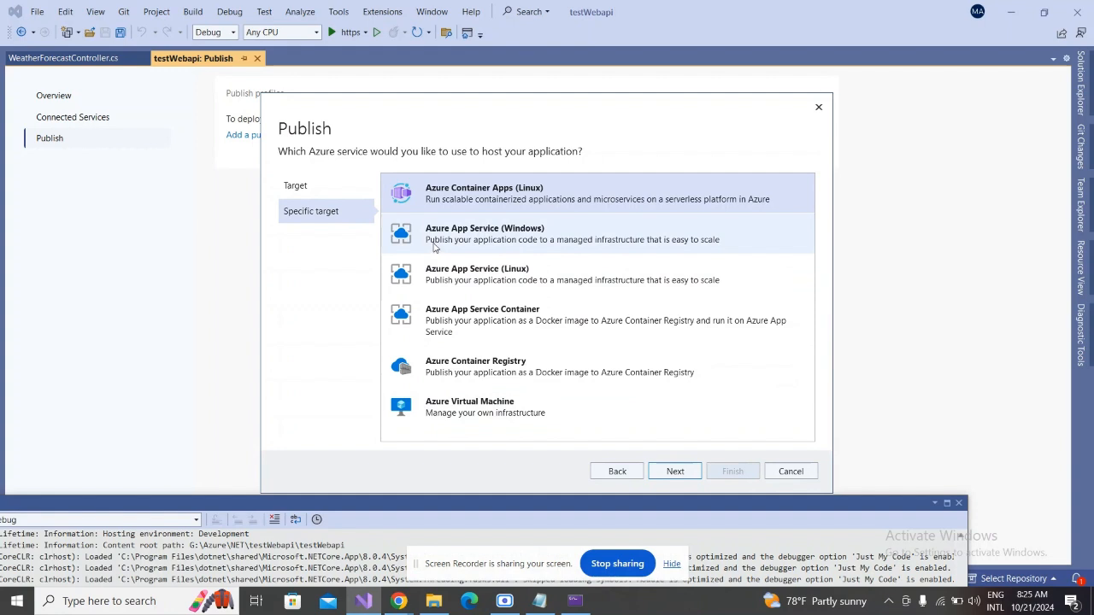
pyautogui.click(476, 248)
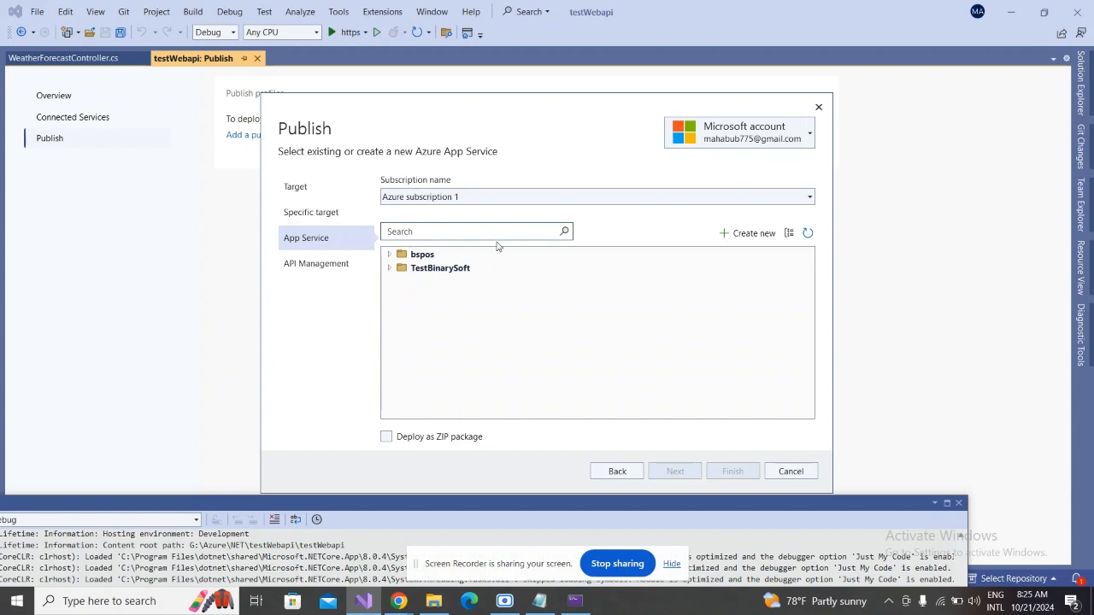
pyautogui.click(742, 238)
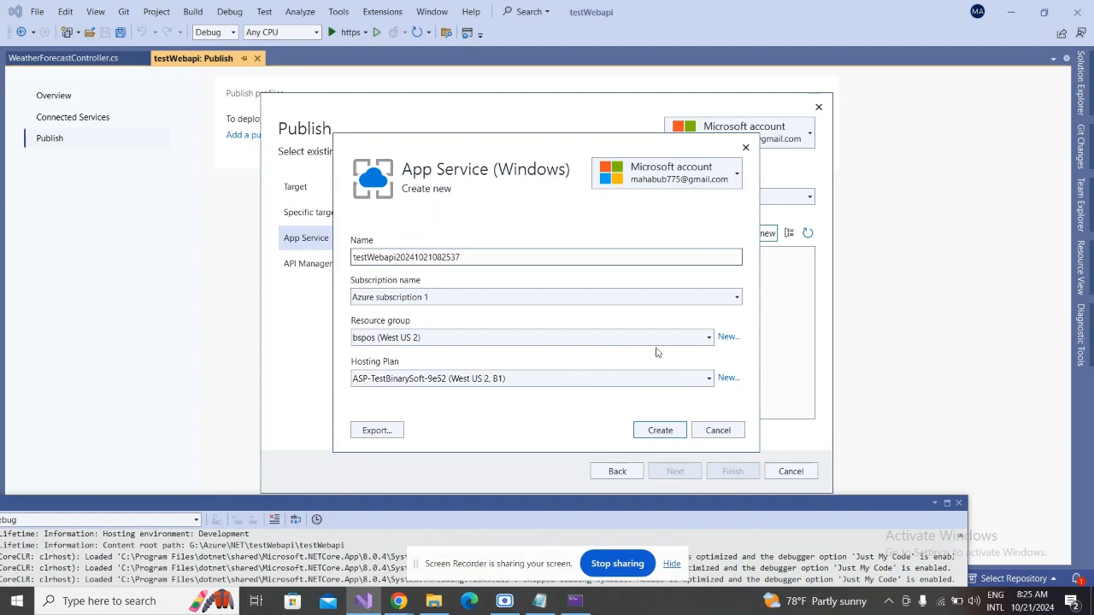
# Step: Switch to the Azure portal in Chrome and view the TestWebService resource group's overview
pyautogui.click(708, 338)
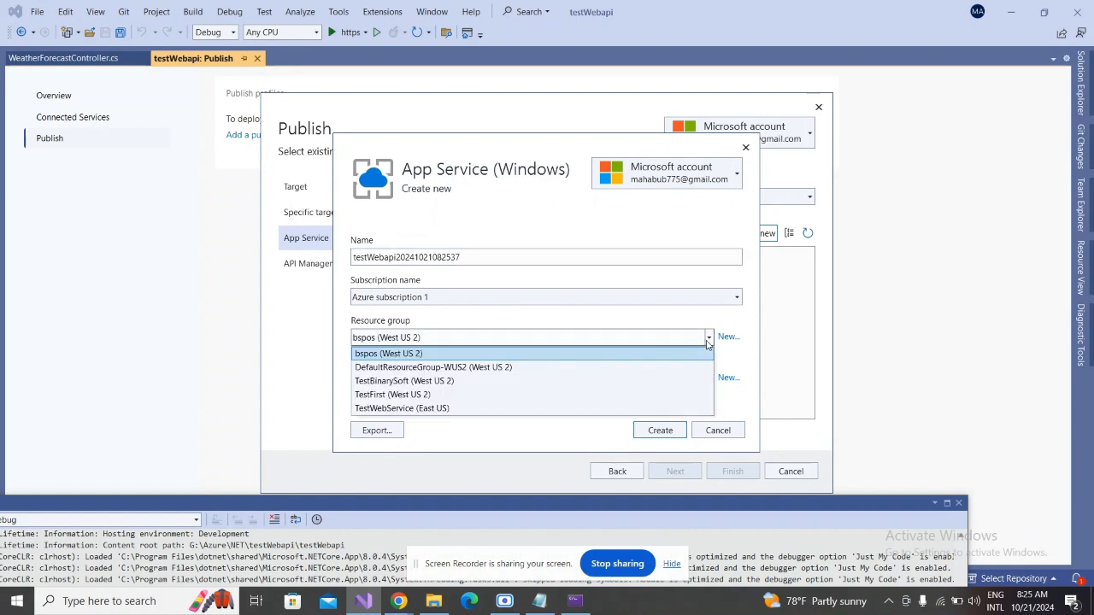
pyautogui.click(400, 601)
pyautogui.click(308, 551)
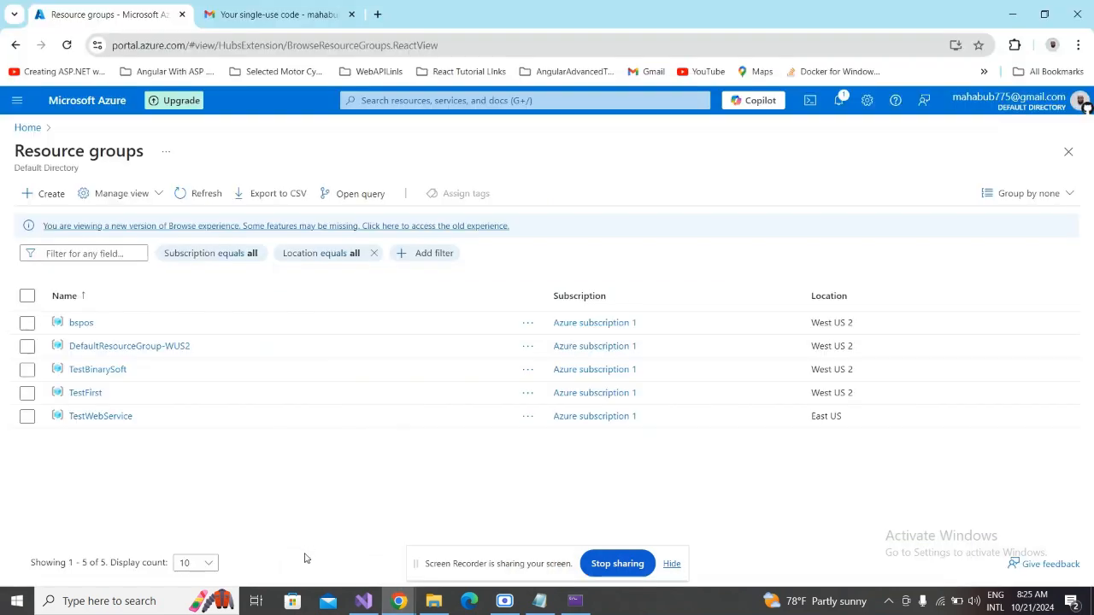
pyautogui.click(95, 419)
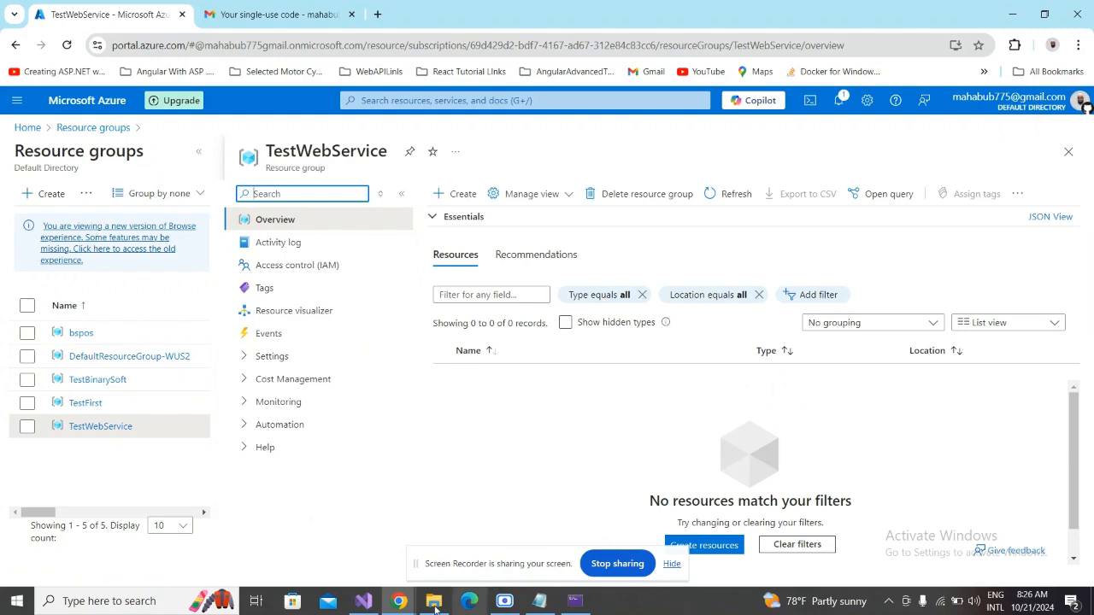
# Step: Switch back to Visual Studio and set the new App Service's resource group to TestWebService (East US)
pyautogui.click(363, 600)
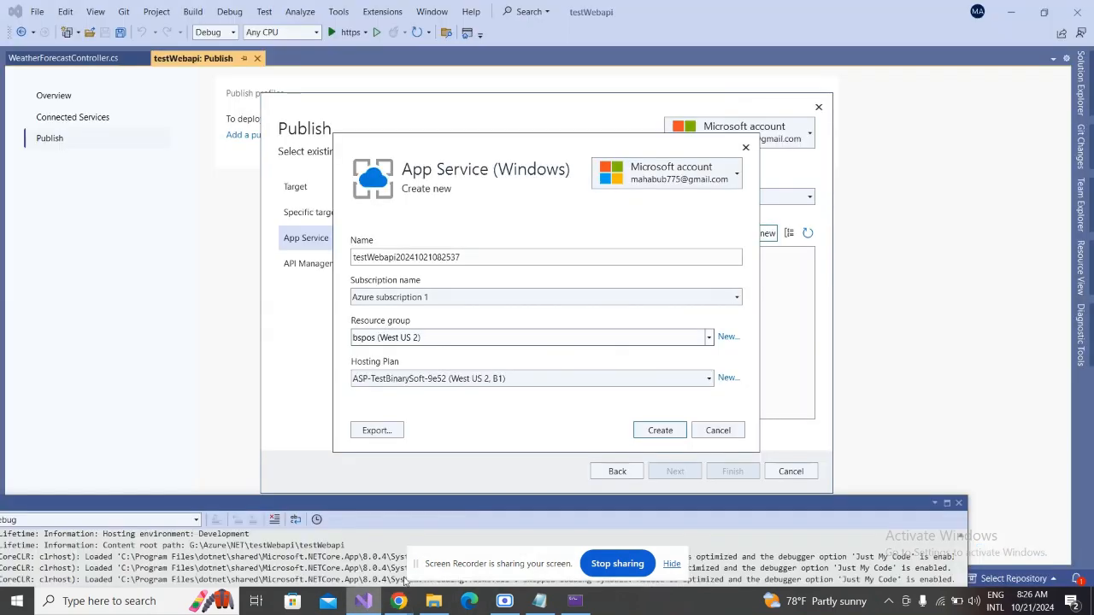
pyautogui.click(434, 342)
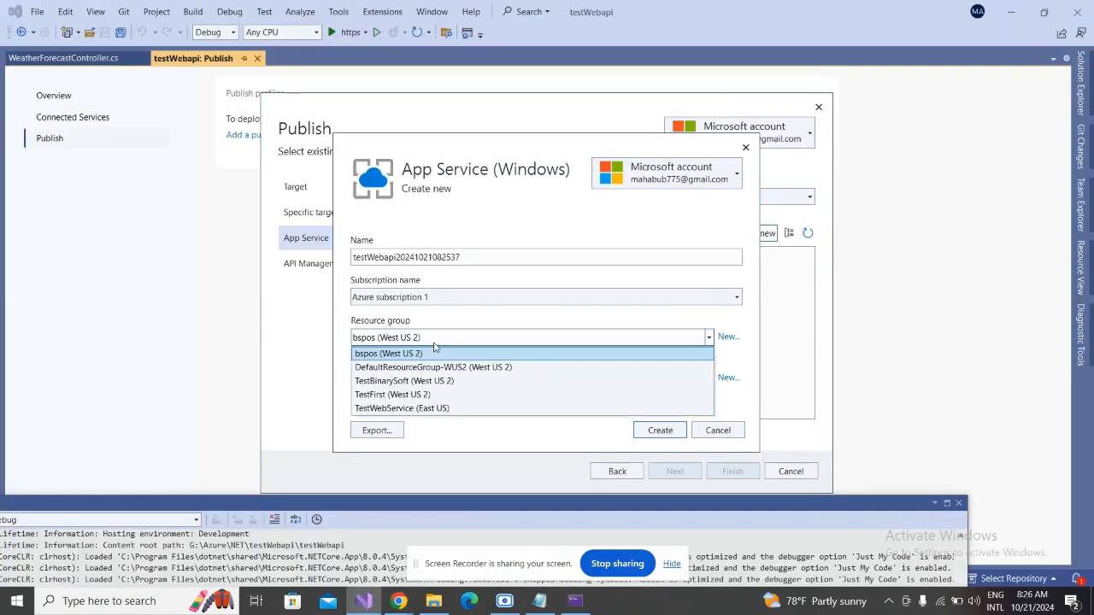
pyautogui.click(389, 411)
# Step: Rename the new App Service as testWebapi4052
pyautogui.click(473, 257)
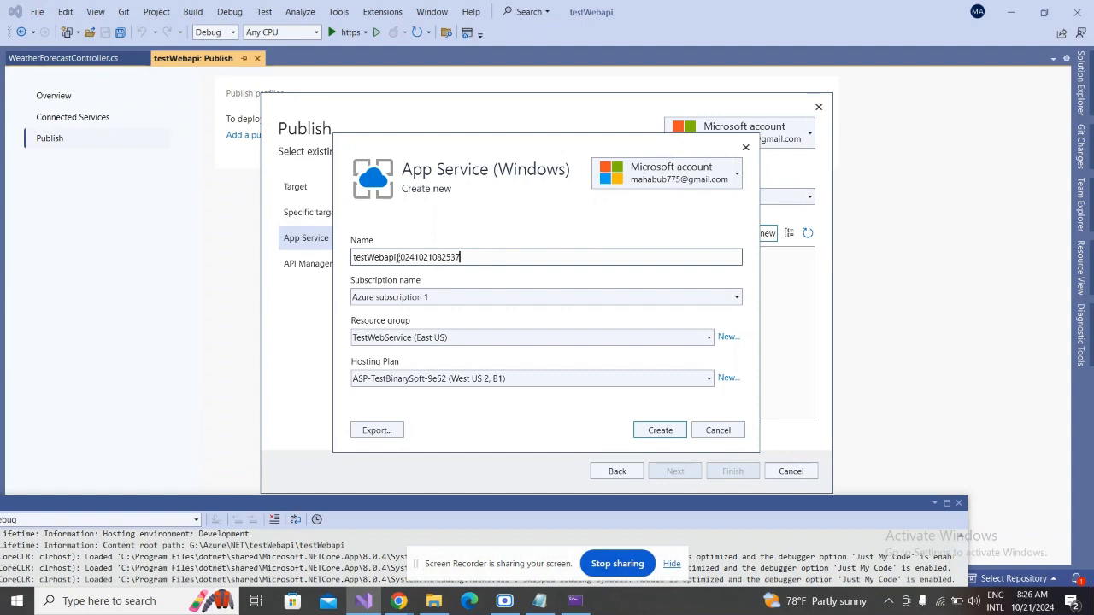
pyautogui.moveTo(394, 257); pyautogui.dragTo(491, 256)
pyautogui.press('BackSpace')
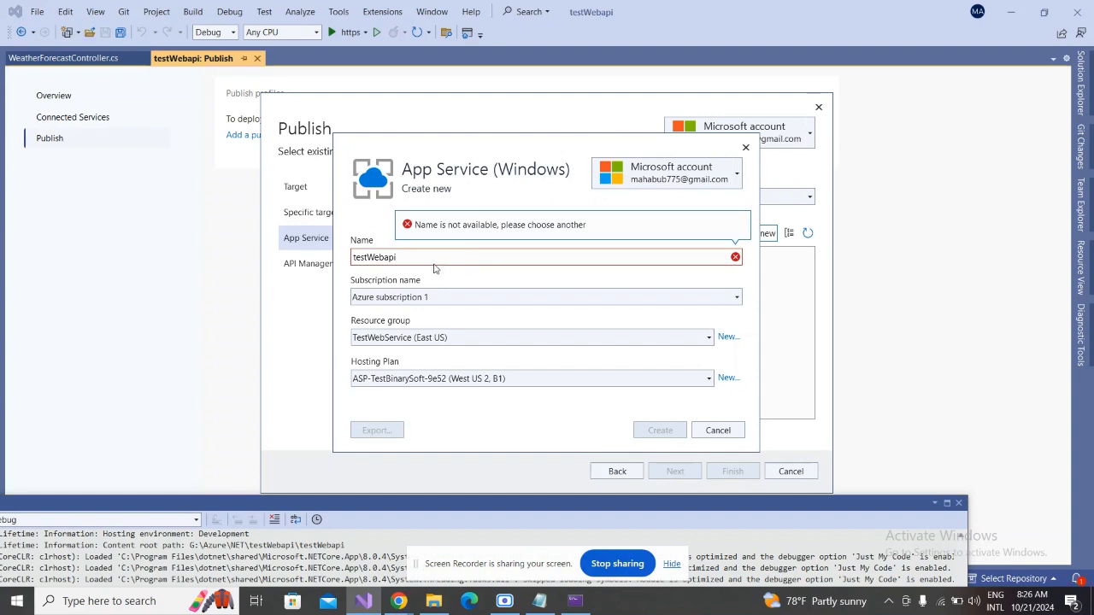
pyautogui.write('452')
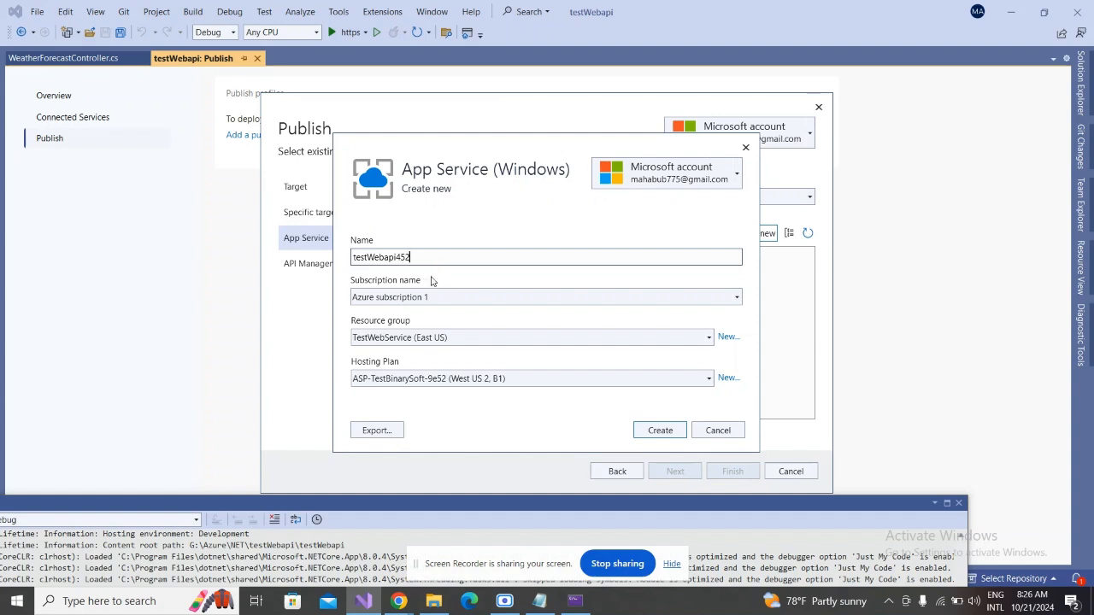
pyautogui.press('Left')
pyautogui.press('Left')
pyautogui.write('0')
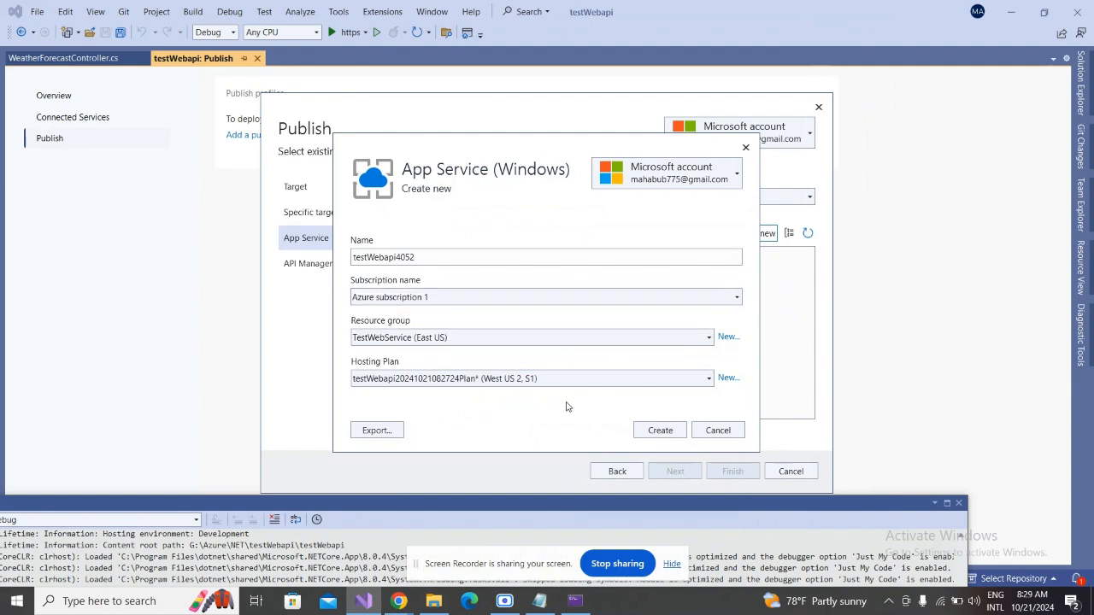
# Step: Start a new hosting plan for the App Service and name it testWebapi2024Plan
pyautogui.click(490, 381)
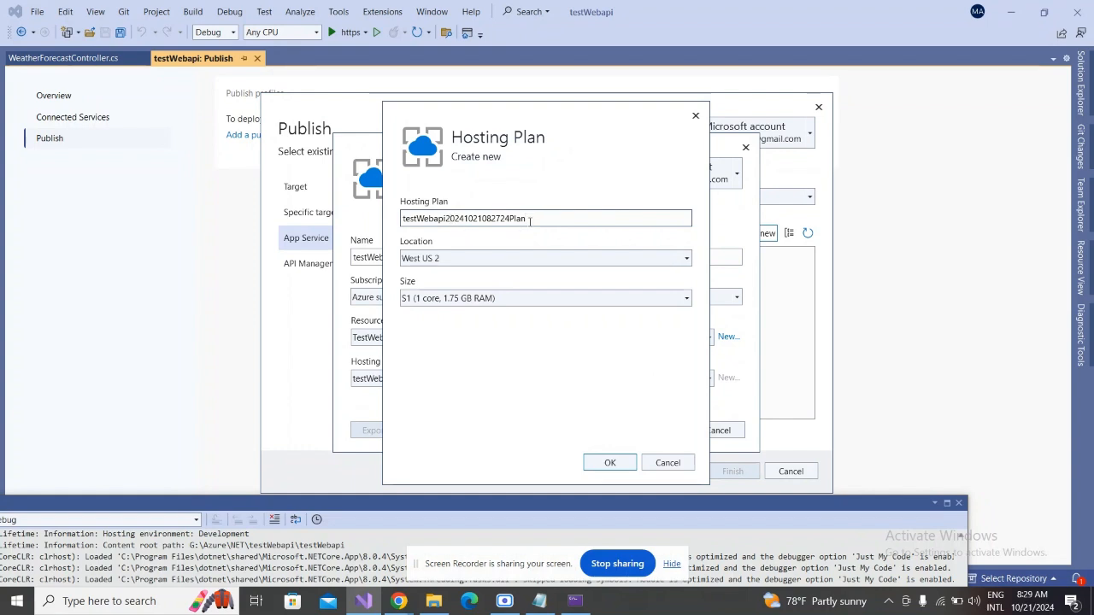
pyautogui.moveTo(524, 219); pyautogui.dragTo(469, 219)
pyautogui.moveTo(467, 219); pyautogui.dragTo(473, 219)
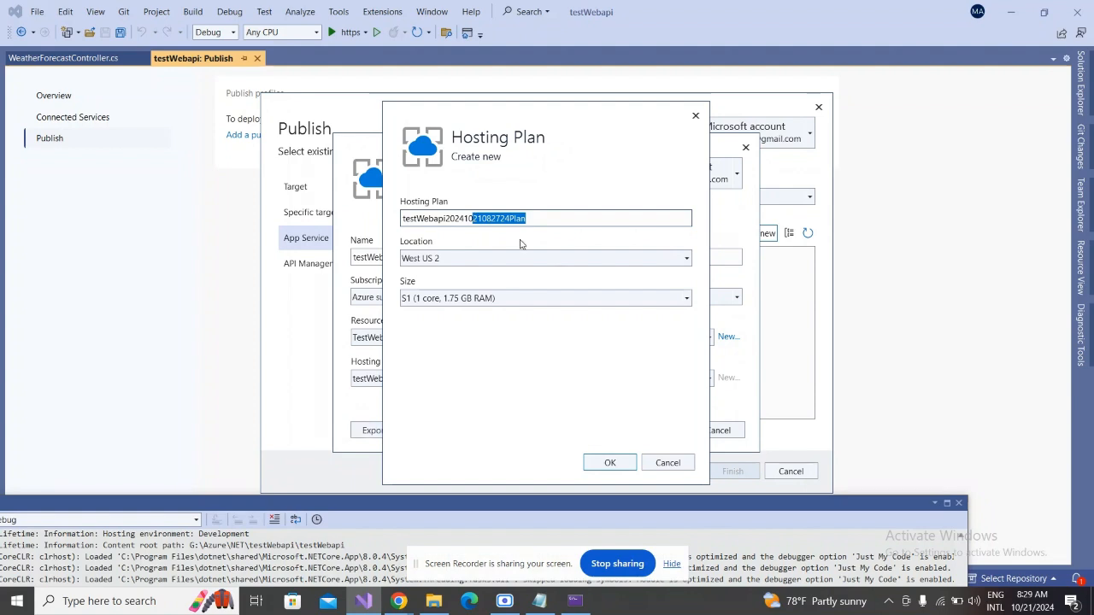
pyautogui.press('BackSpace')
pyautogui.press('BackSpace')
pyautogui.press('BackSpace')
pyautogui.press('BackSpace')
pyautogui.press('BackSpace')
pyautogui.press('BackSpace')
pyautogui.write('024Pla')
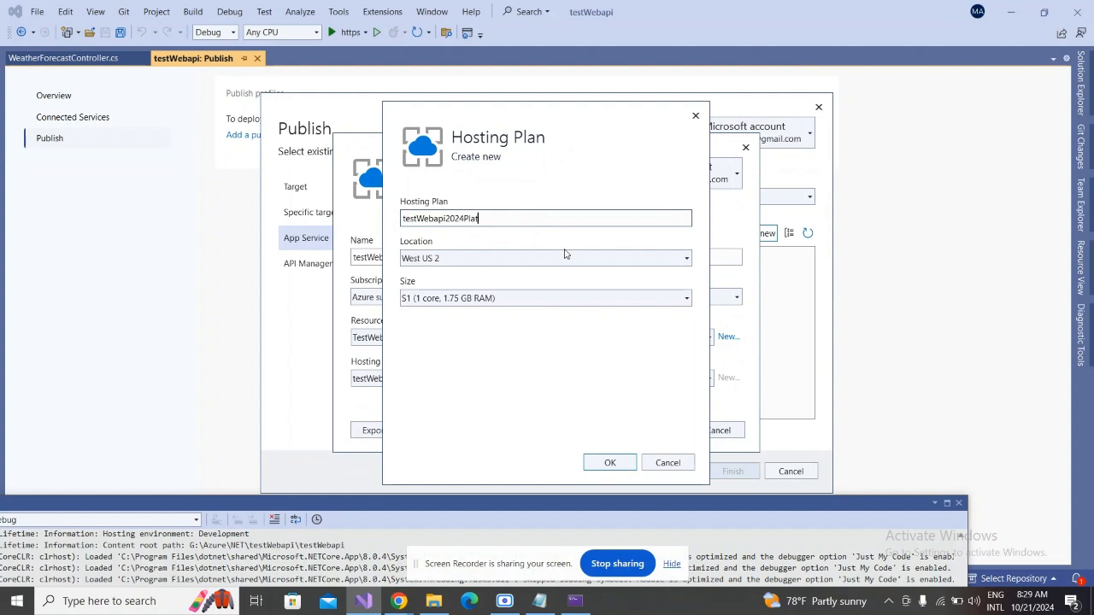
pyautogui.write('n')
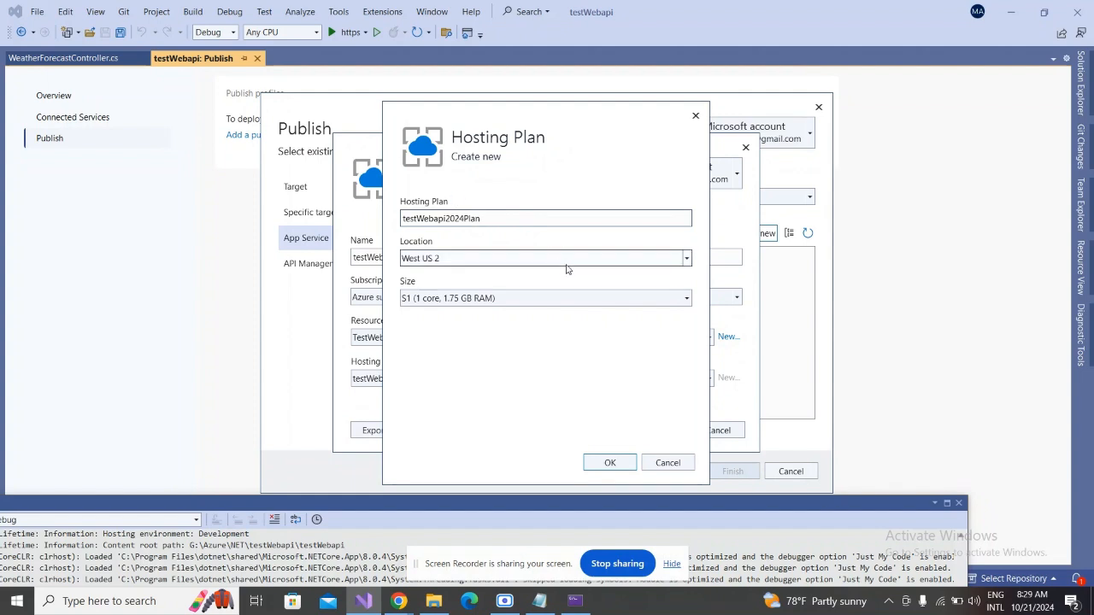
# Step: Choose West US 2 as the hosting plan's location and S1 (1 core, 1.75 GB RAM) as its size, and accept the plan
pyautogui.click(585, 267)
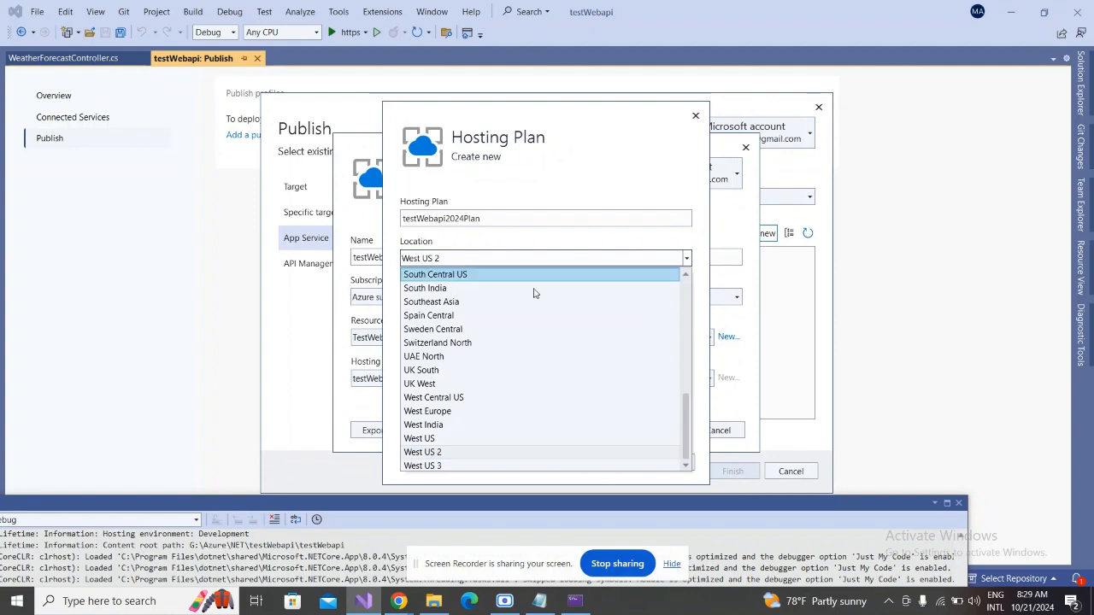
pyautogui.click(438, 456)
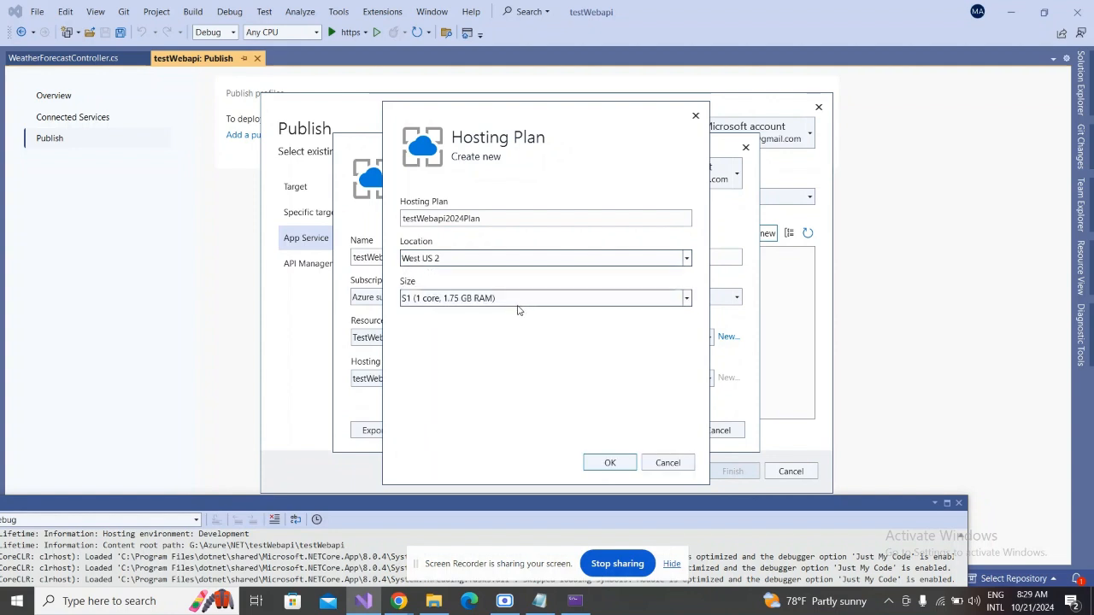
pyautogui.click(414, 302)
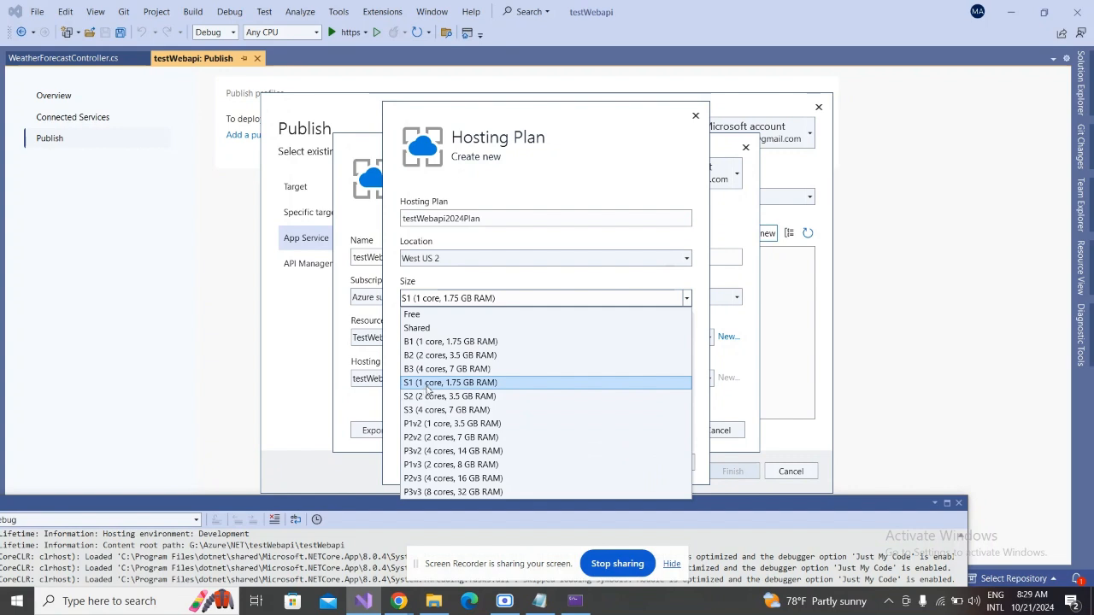
pyautogui.click(427, 389)
pyautogui.click(602, 463)
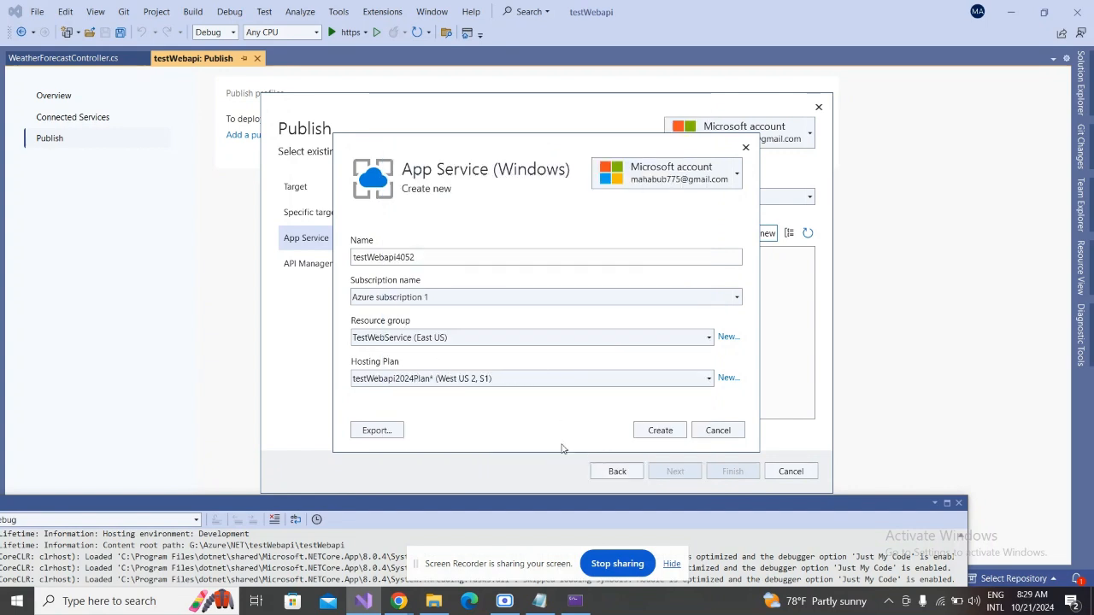
# Step: Create the App Service and complete its publish profile with the API Management step skipped
pyautogui.click(669, 432)
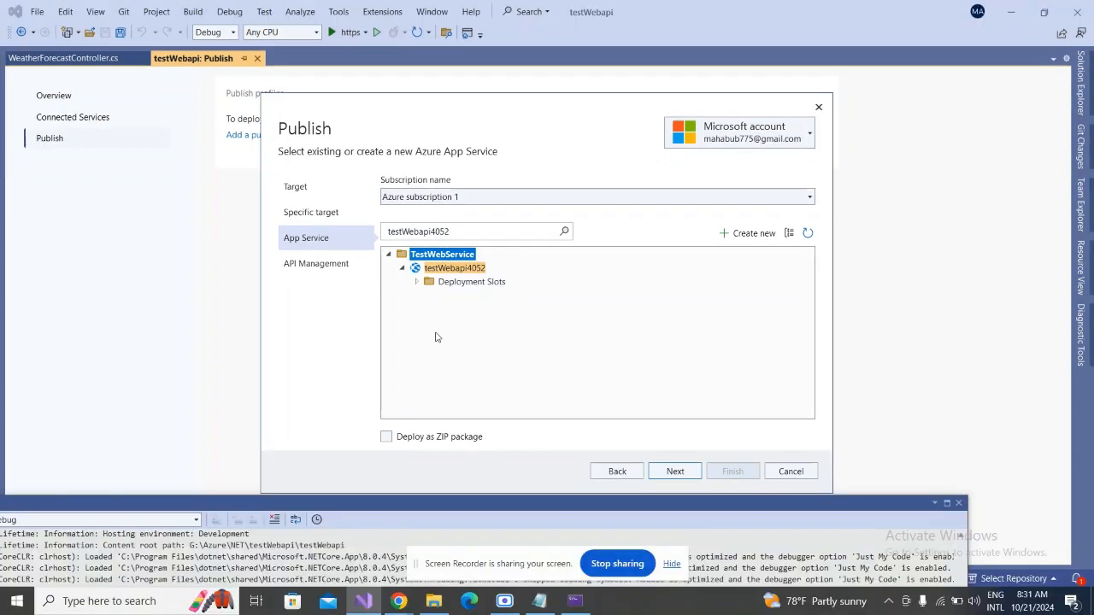
pyautogui.click(675, 472)
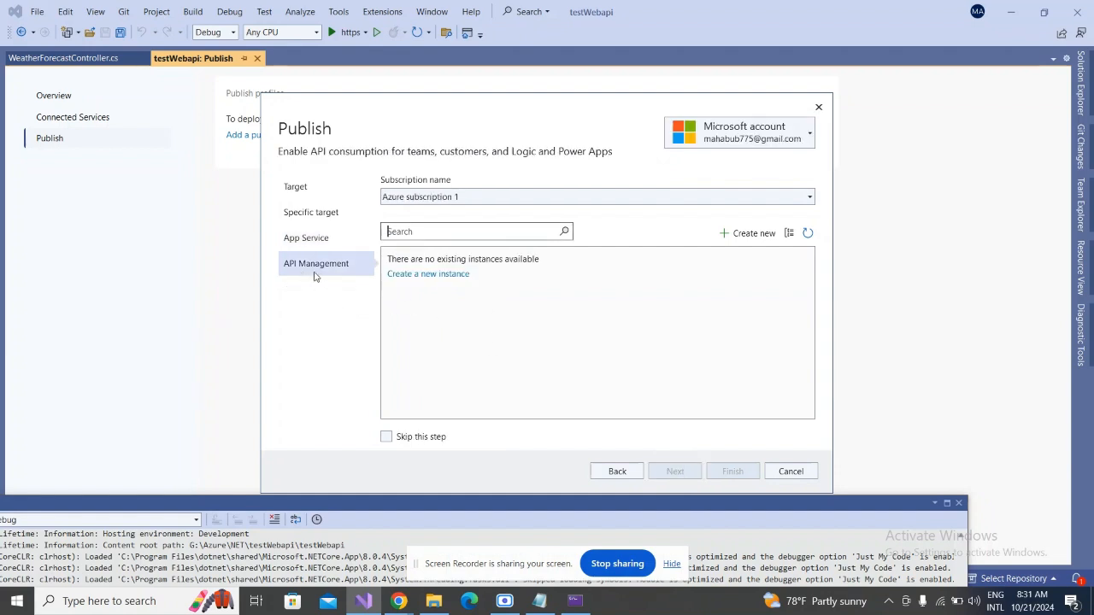
pyautogui.click(438, 436)
pyautogui.click(732, 471)
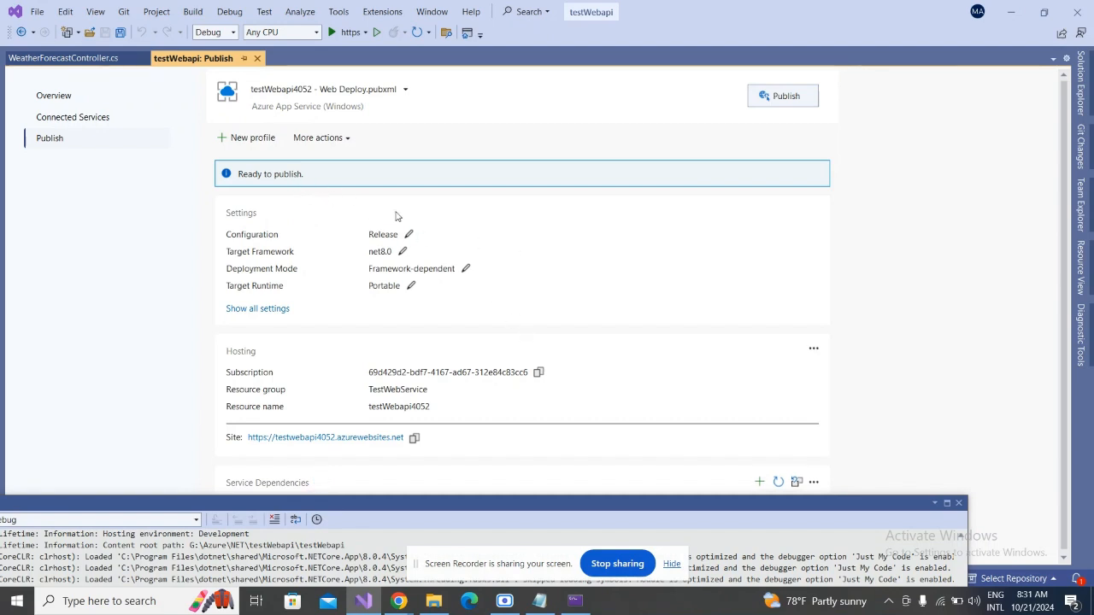
# Step: Publish the web API to Azure with the testWebapi4052 Web Deploy profile
pyautogui.scroll(-1, 297, 272)
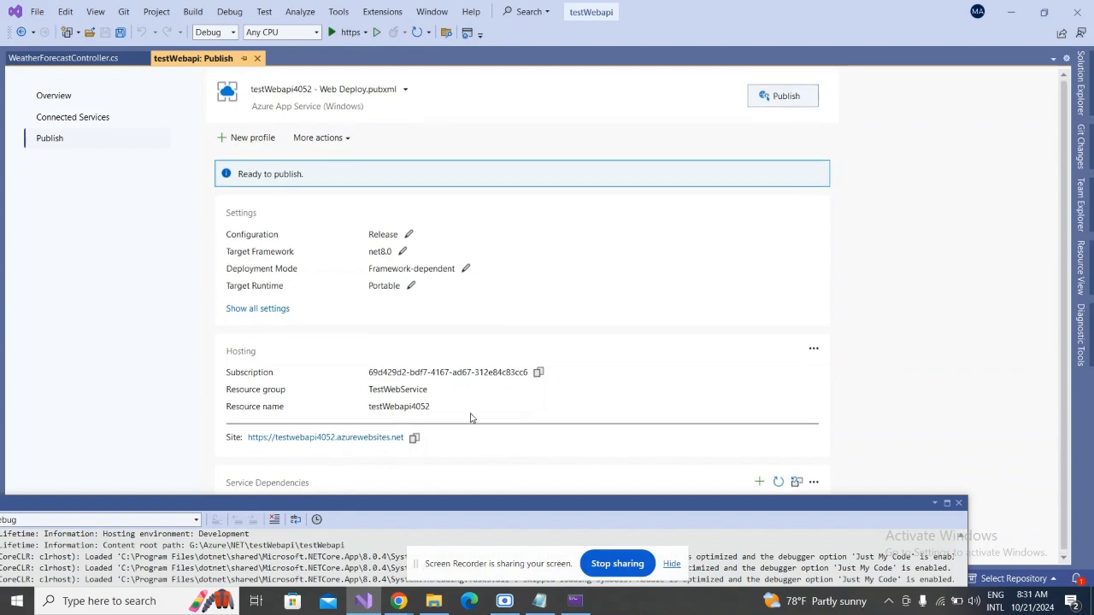
pyautogui.click(788, 101)
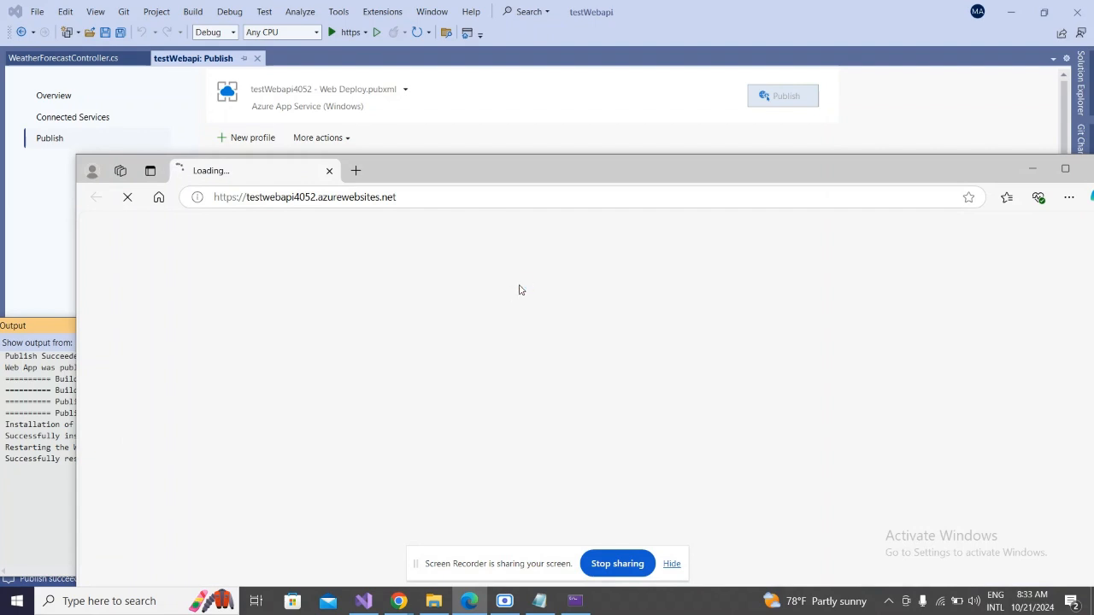
# Step: Bring the browser window into view and load the /Weatherforecast endpoint of testwebapi4052.azurewebsites.net
pyautogui.moveTo(493, 175)
pyautogui.mouseDown()
pyautogui.moveTo(640, 166)
pyautogui.moveTo(622, 180)
pyautogui.moveTo(481, 176)
pyautogui.mouseUp()
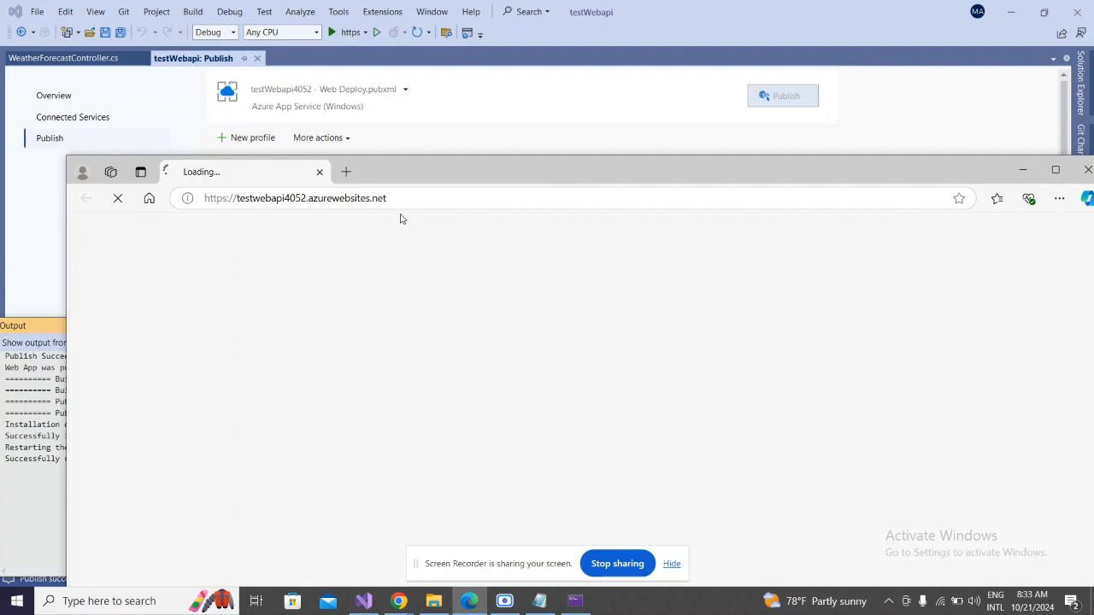
pyautogui.moveTo(430, 179); pyautogui.dragTo(448, 139)
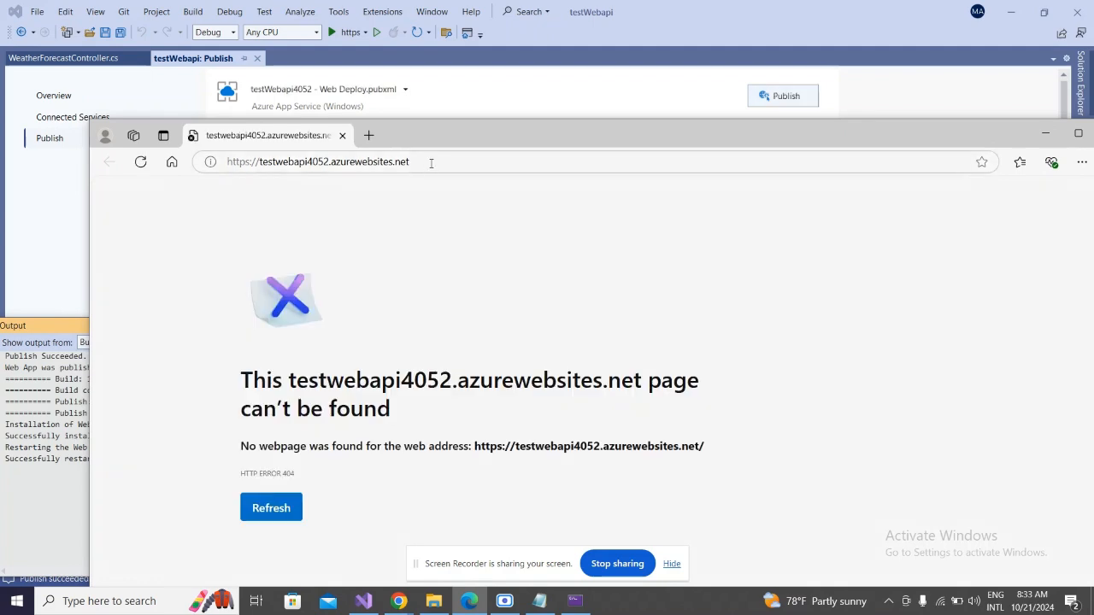
pyautogui.click(437, 161)
pyautogui.click(451, 163)
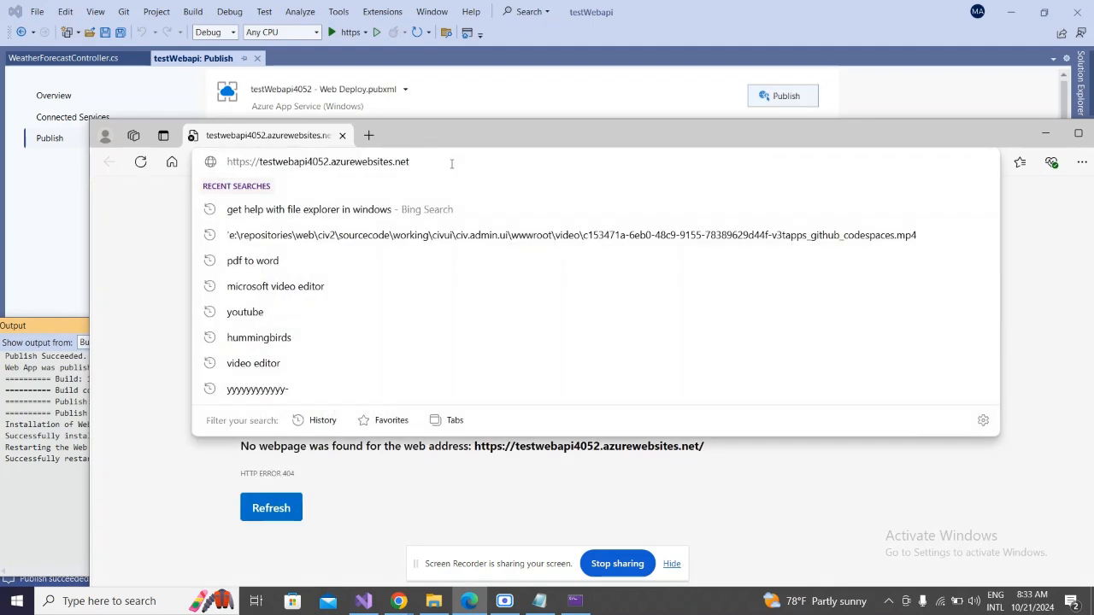
pyautogui.write('/We')
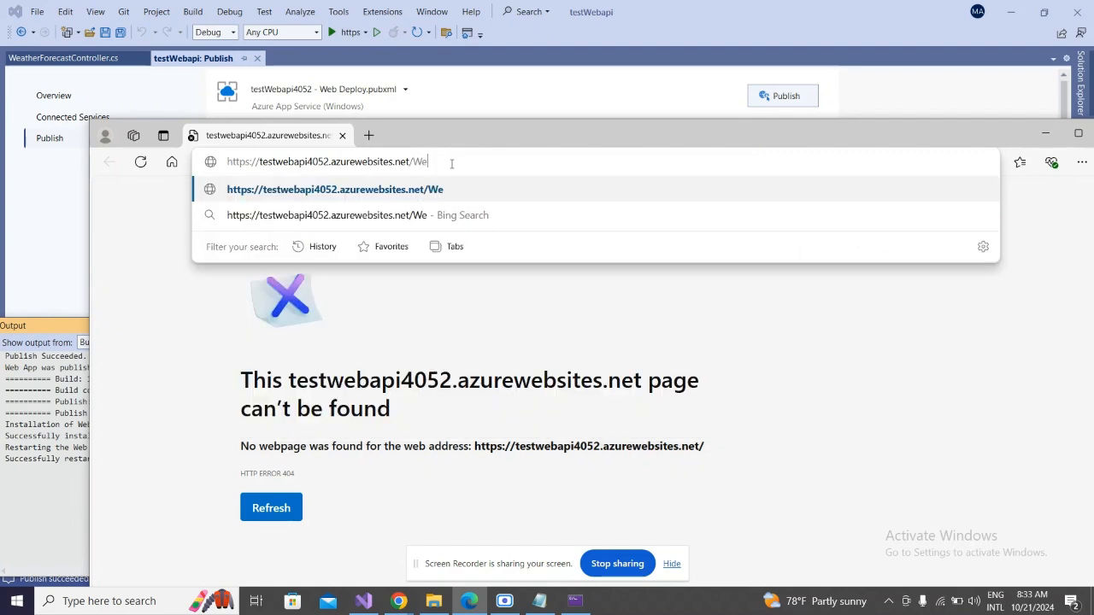
pyautogui.write('atherforecast')
pyautogui.press('Return')
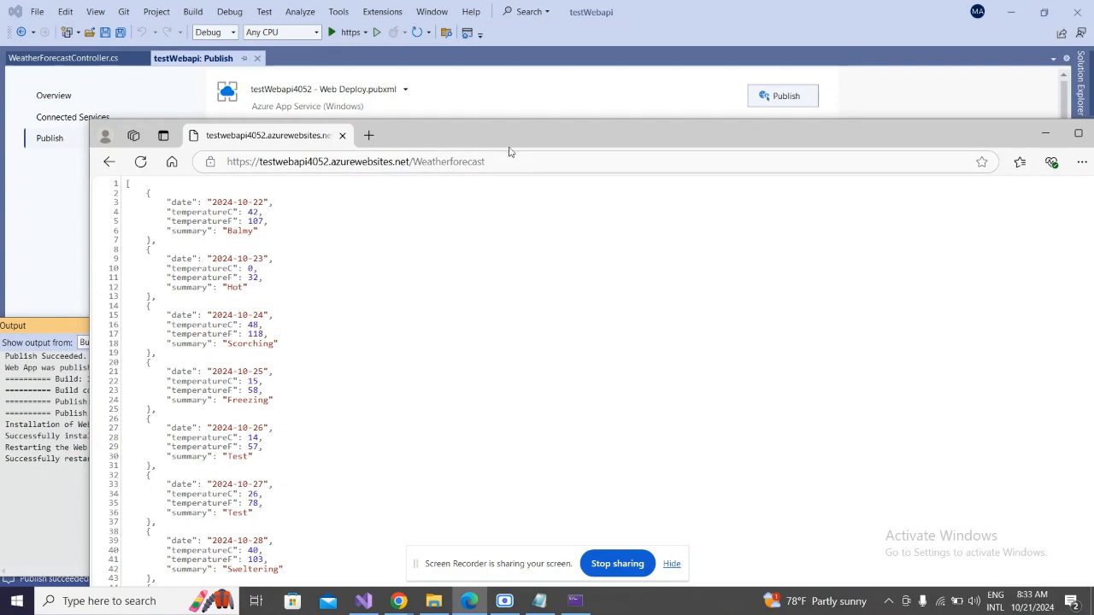
# Step: Examine the published endpoint's JSON weather records and its site address, and minimize the browser window
pyautogui.moveTo(502, 133); pyautogui.dragTo(474, 57)
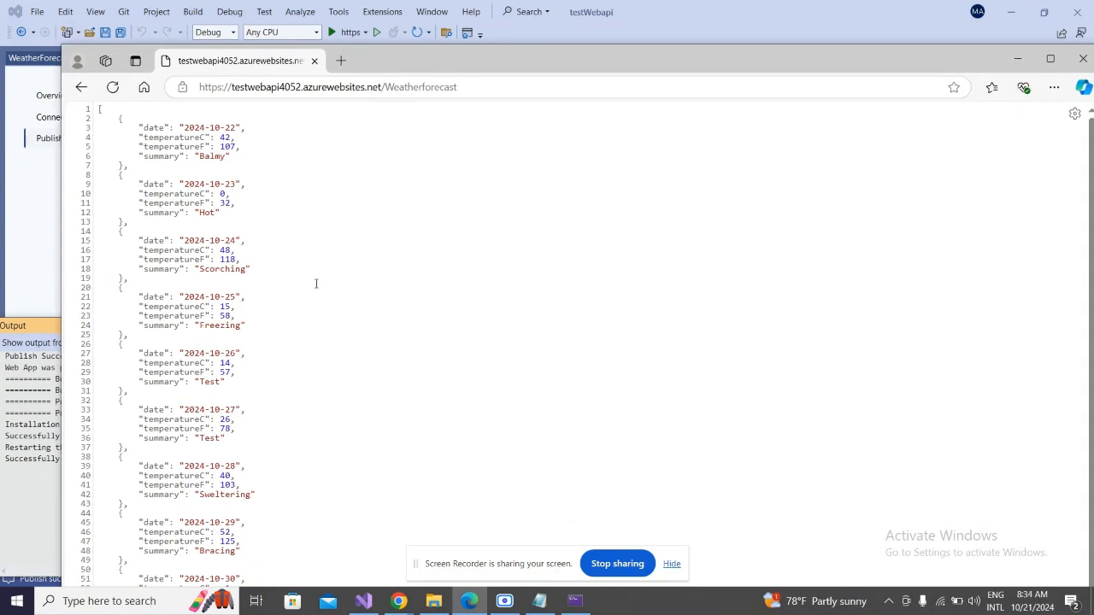
pyautogui.scroll(-1, 314, 280)
pyautogui.scroll(1, 171, 196)
pyautogui.moveTo(200, 86); pyautogui.dragTo(303, 86)
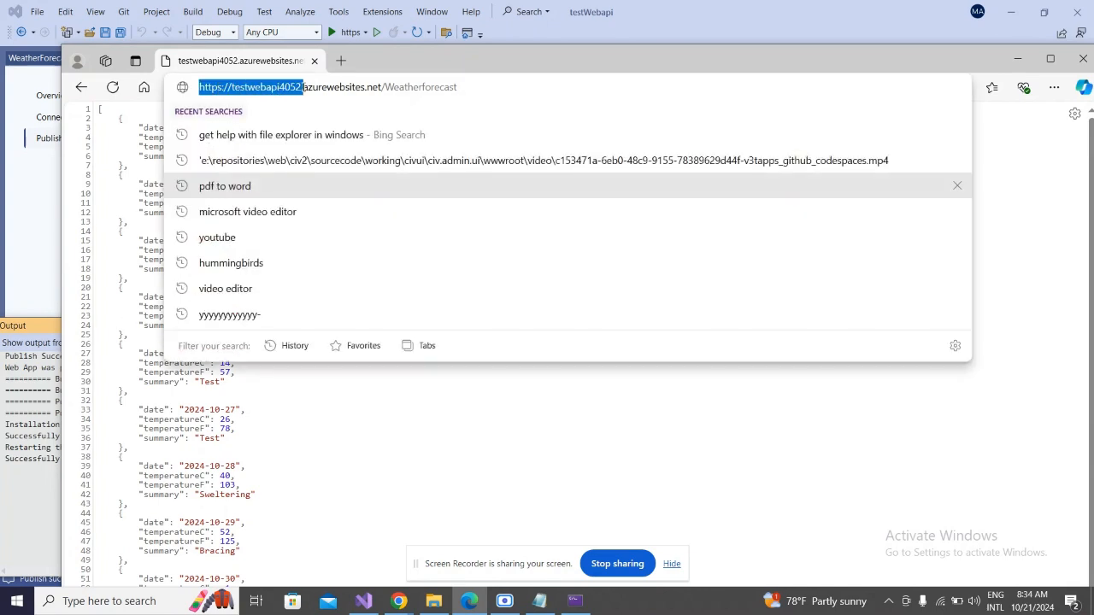
pyautogui.click(309, 98)
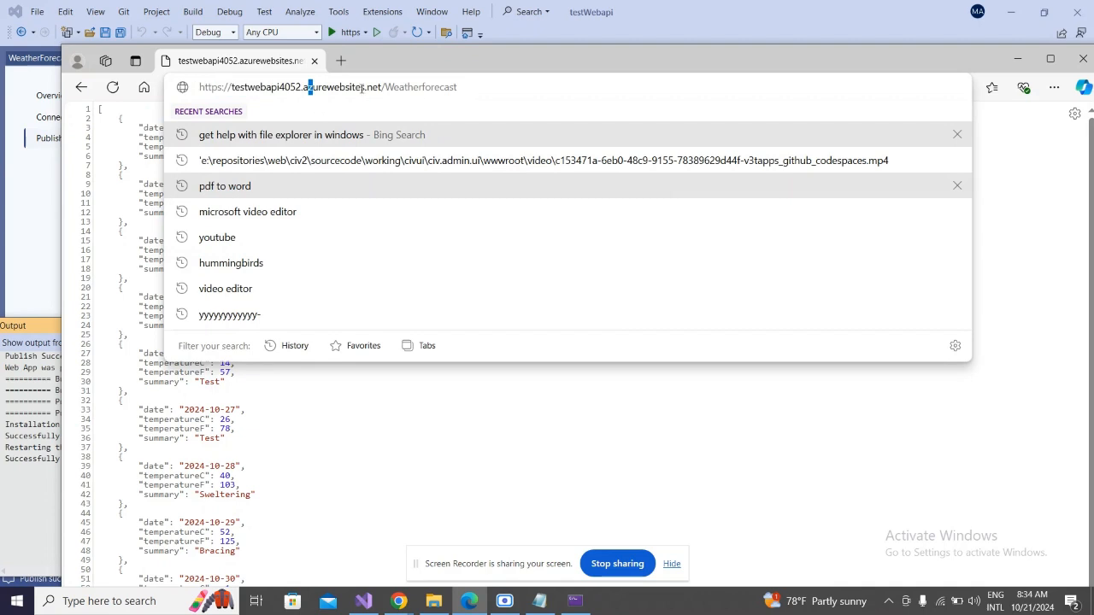
pyautogui.click(389, 436)
pyautogui.scroll(-1, 381, 420)
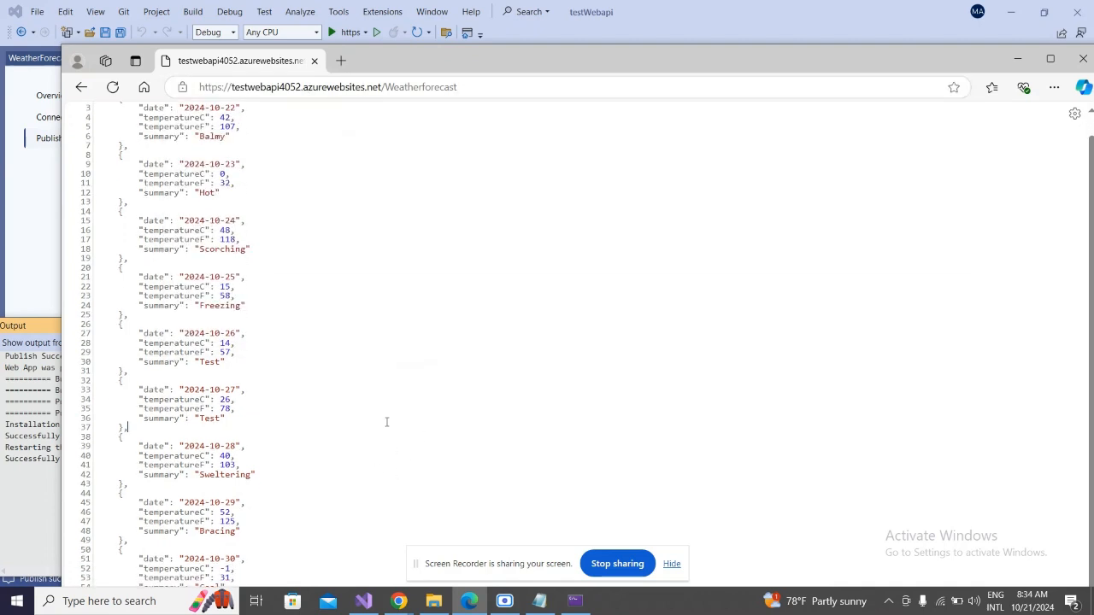
pyautogui.scroll(1, 342, 299)
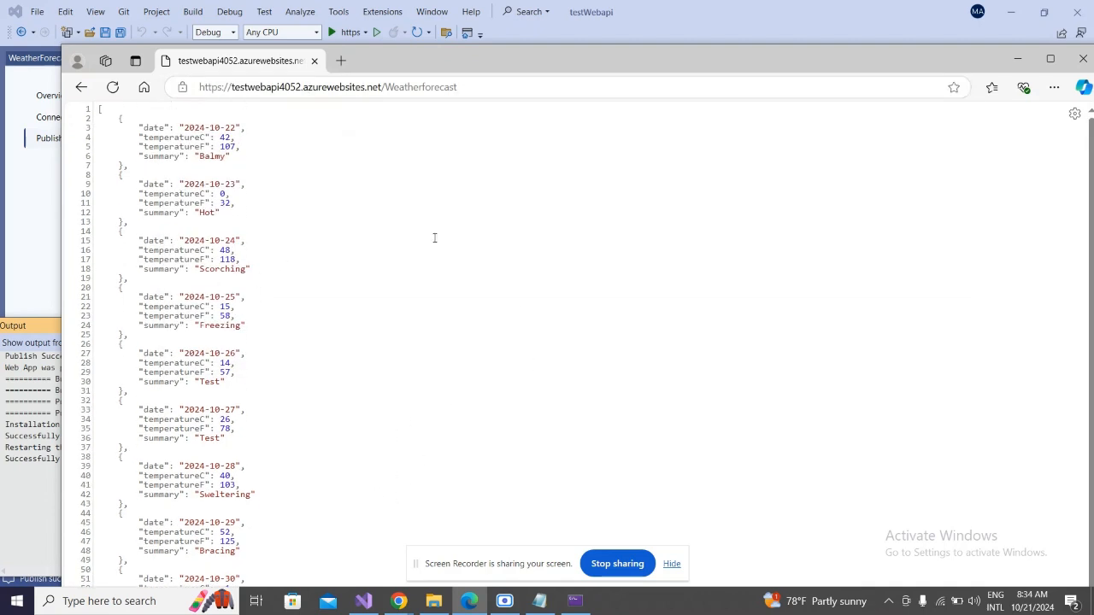
pyautogui.click(1017, 58)
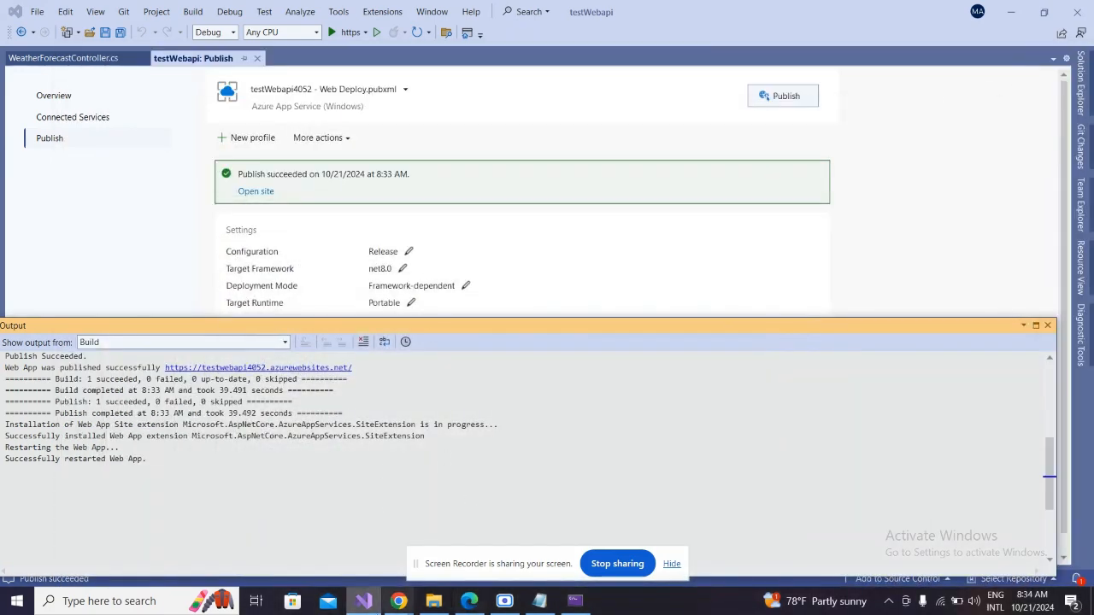
# Step: Switch to the Azure portal in Chrome and reload the TestWebService resource group's resources from the resource groups list
pyautogui.moveTo(398, 600)
pyautogui.click(336, 570)
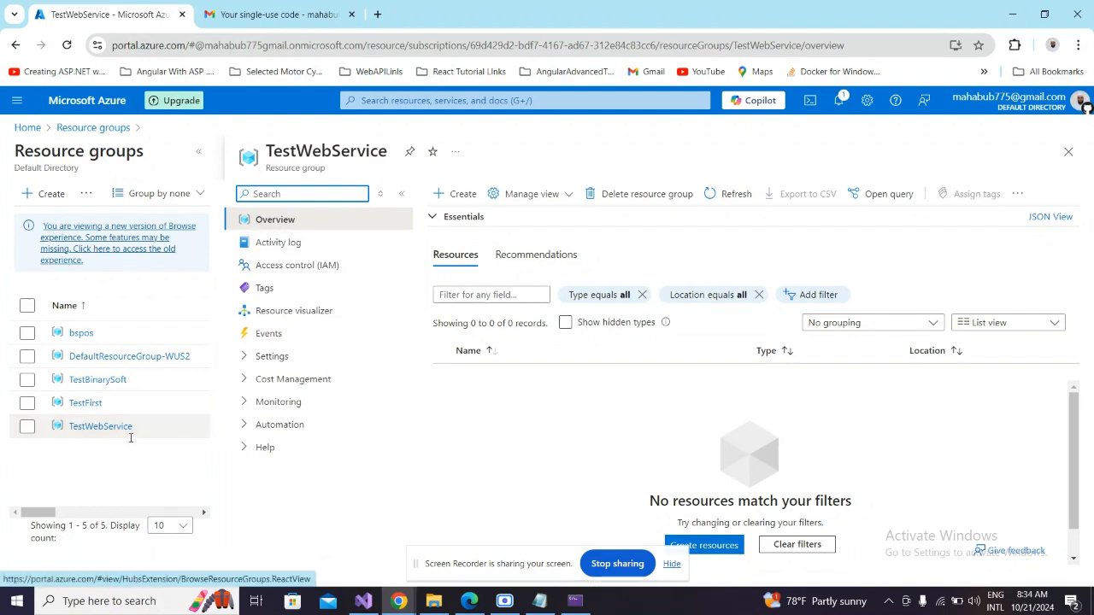
pyautogui.click(77, 129)
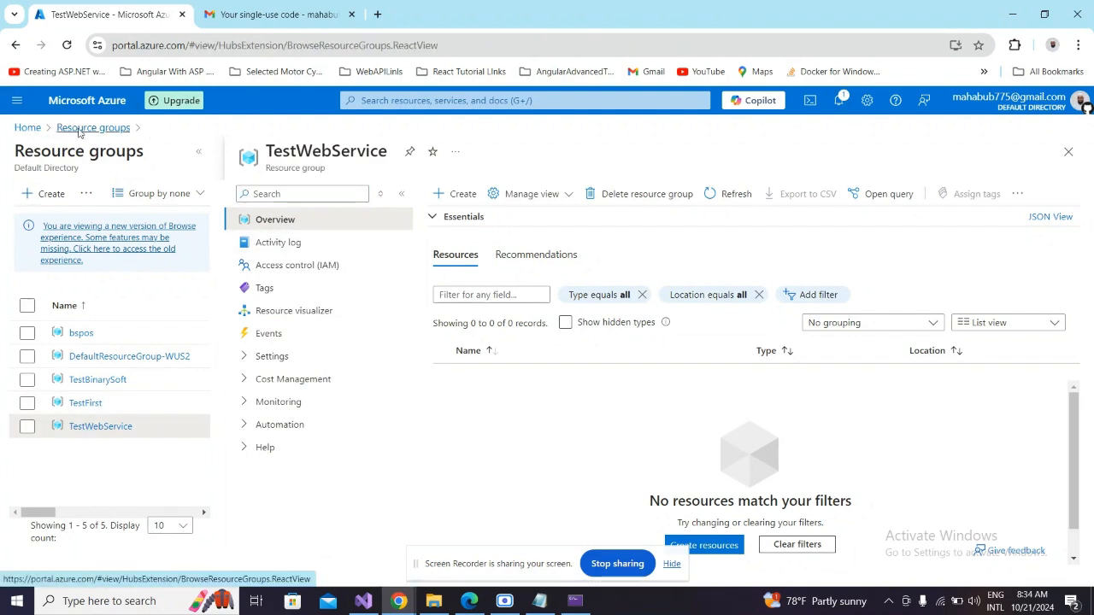
pyautogui.click(101, 417)
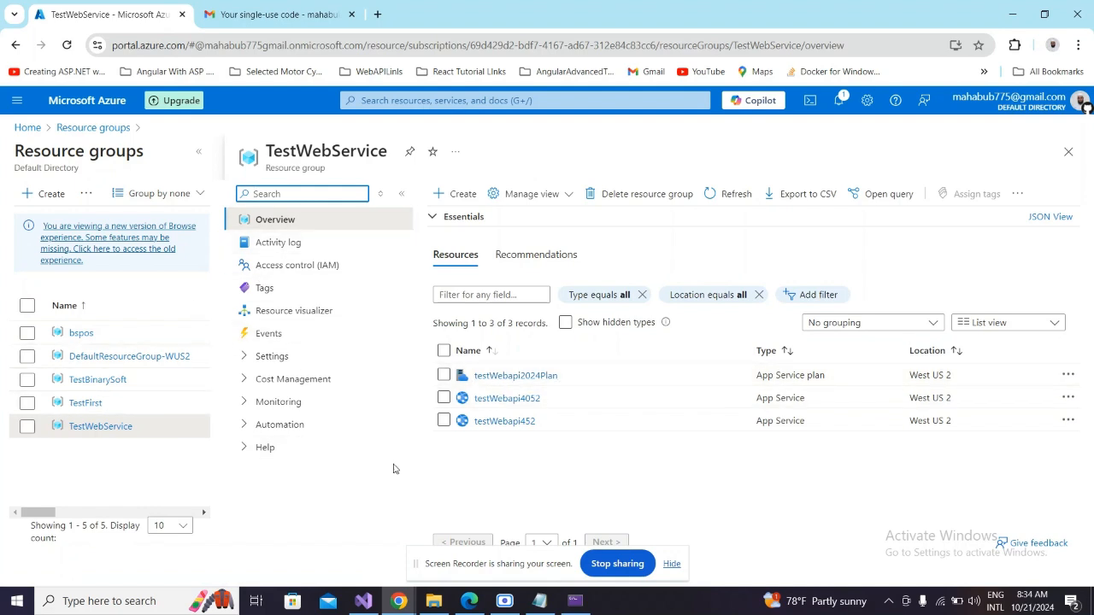
# Step: Open the testWebapi4052 App Service and review its overview details, including domains, hosting plan and networking
pyautogui.click(505, 400)
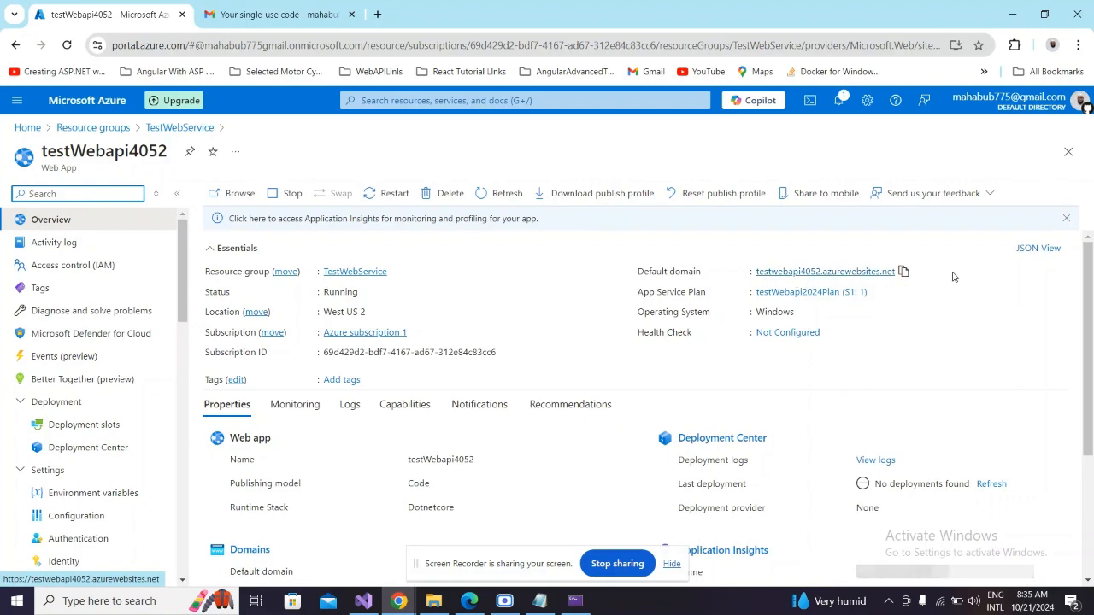
pyautogui.scroll(-1, 721, 331)
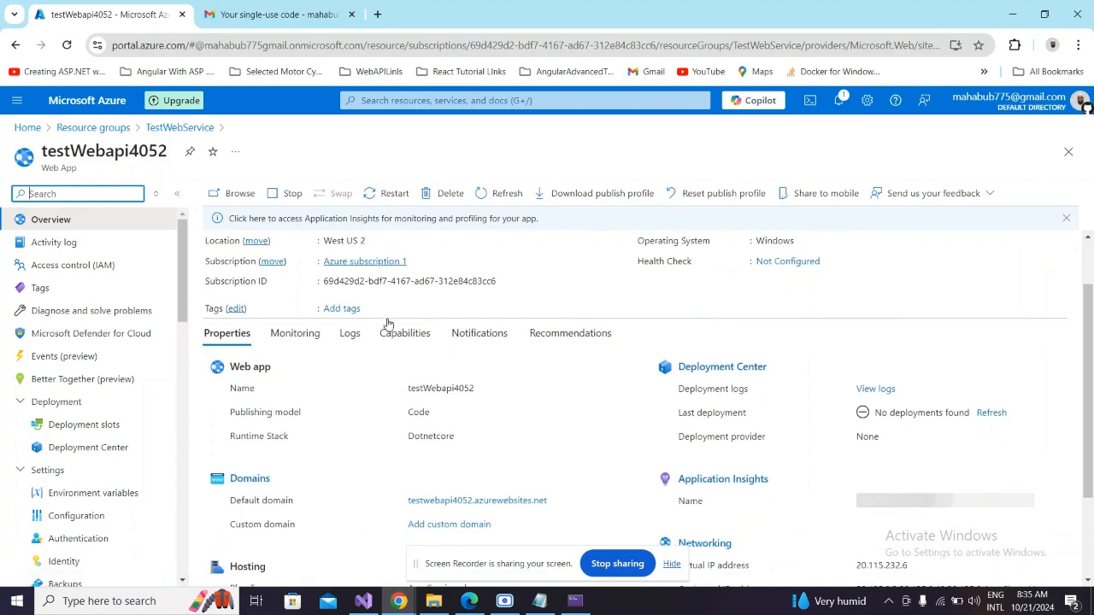
pyautogui.scroll(-1, 698, 355)
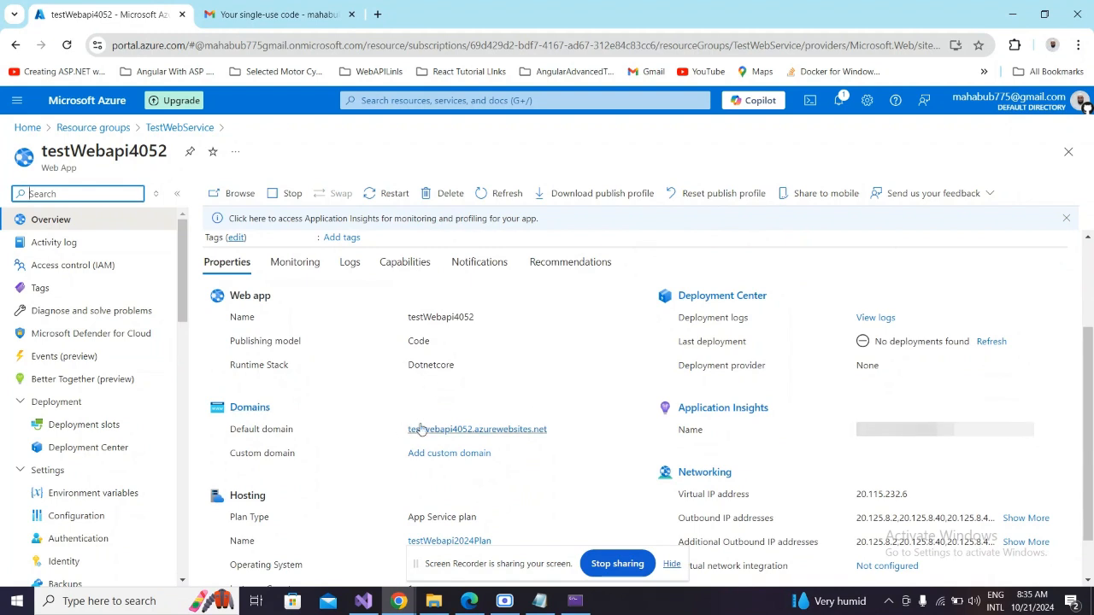
pyautogui.scroll(-1, 547, 434)
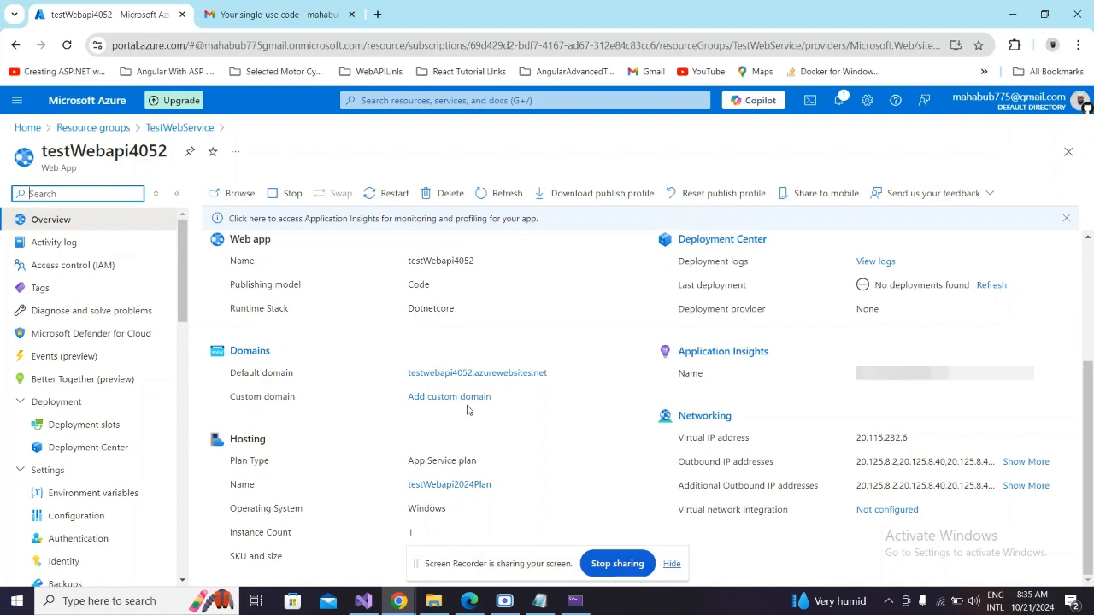
pyautogui.moveTo(509, 604)
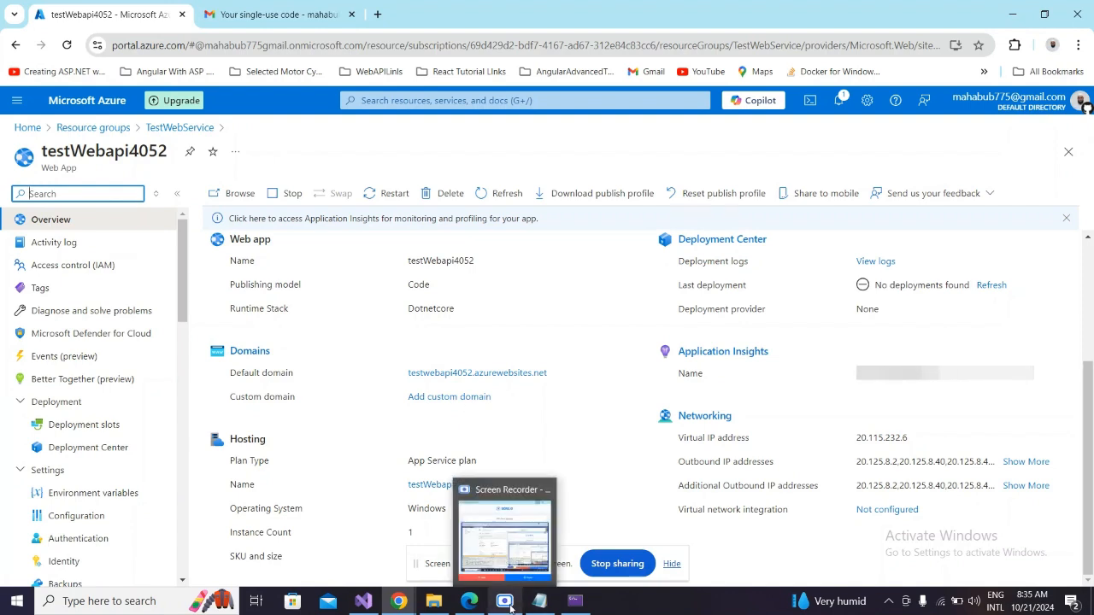